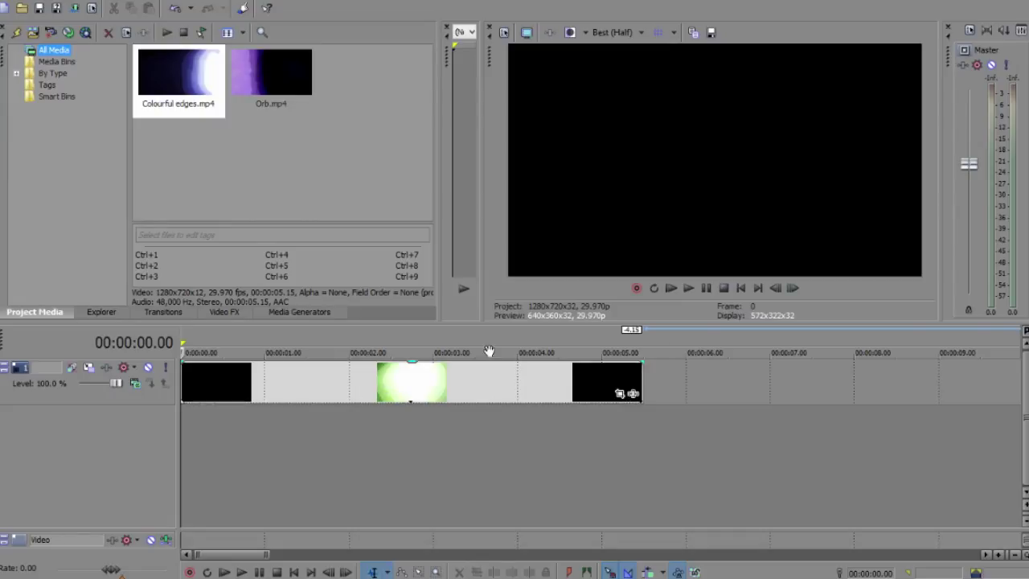
pyautogui.click(690, 289)
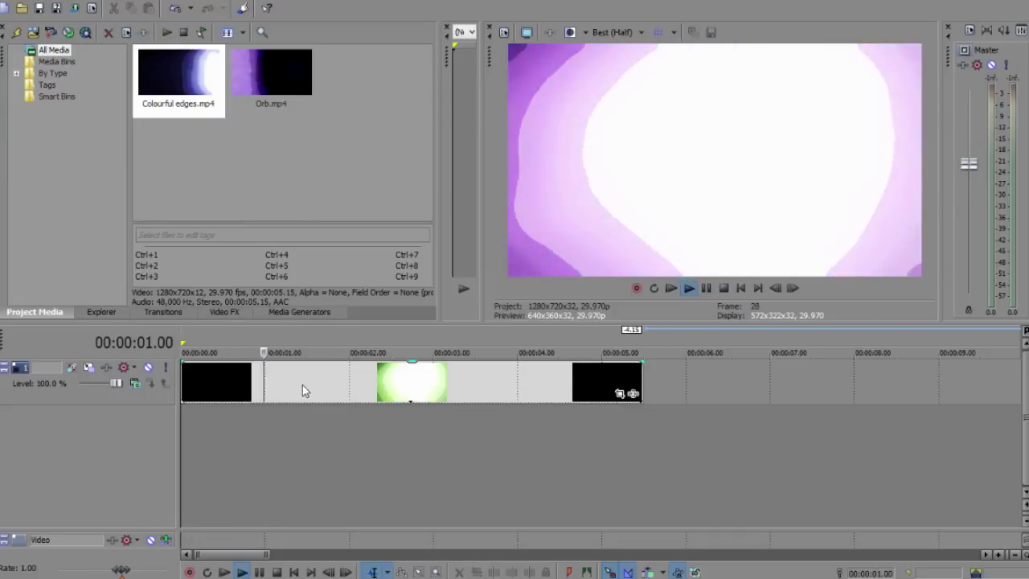
pyautogui.click(726, 291)
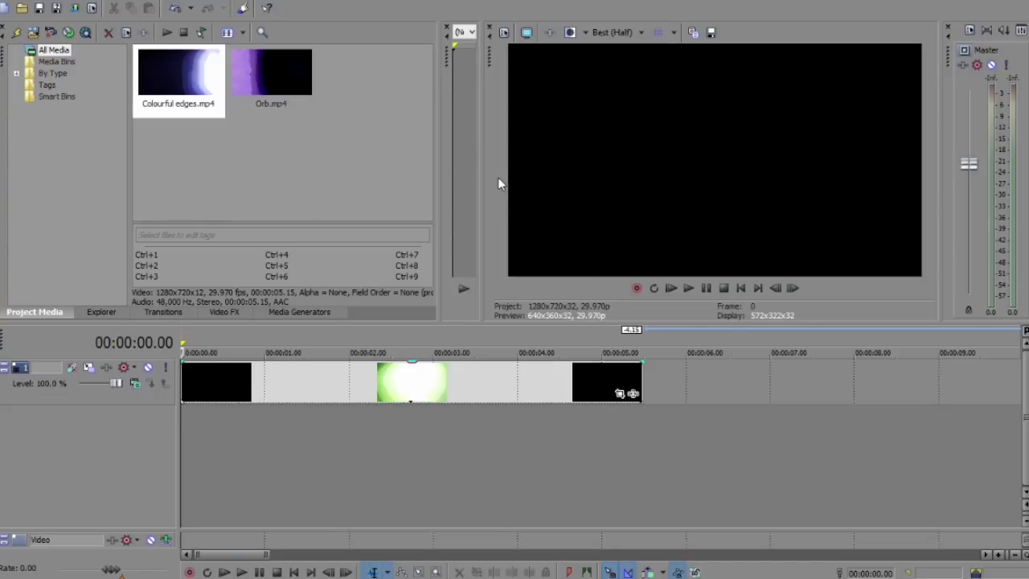
# Insert a new video track and place a Default Text title on it, trimmed to end at 5 seconds.
pyautogui.rightClick(658, 371)
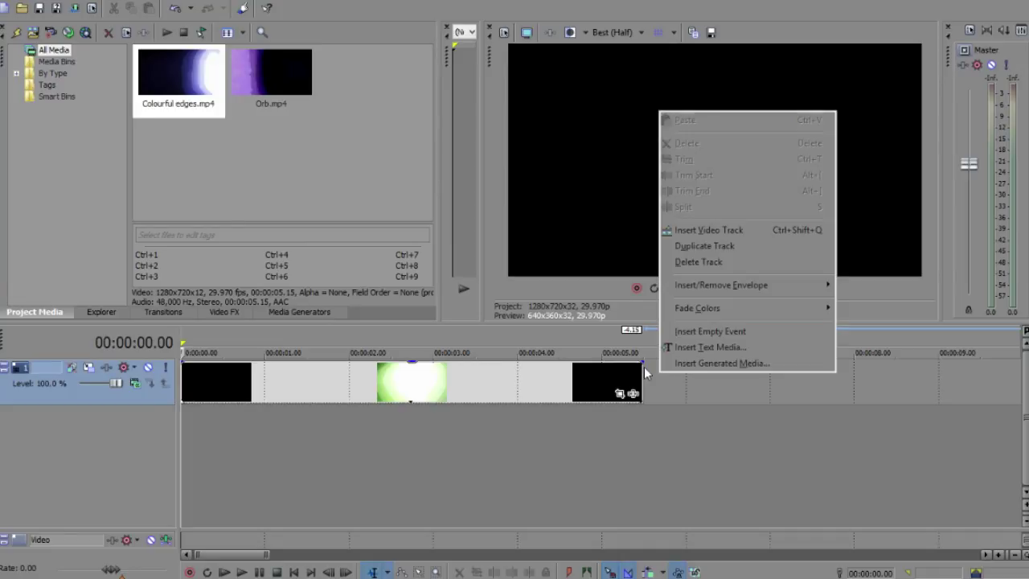
pyautogui.click(725, 233)
pyautogui.click(299, 312)
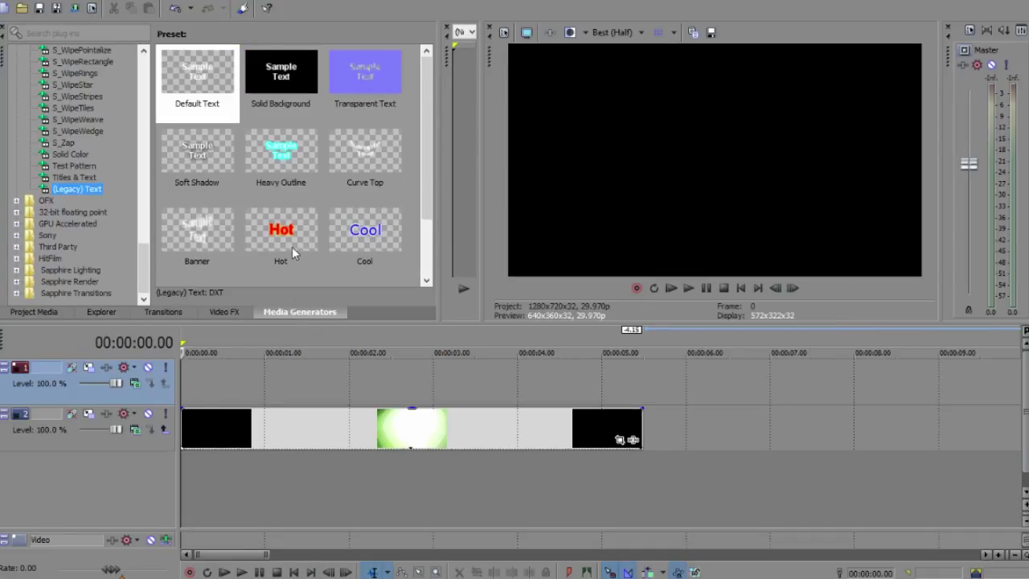
pyautogui.moveTo(192, 64); pyautogui.dragTo(193, 394)
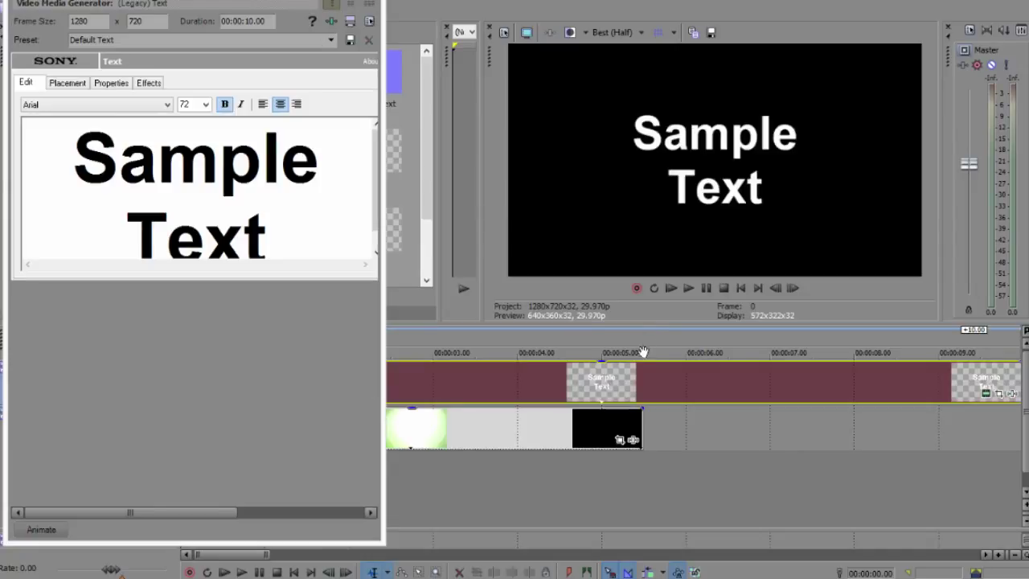
pyautogui.rightClick(643, 377)
pyautogui.click(694, 360)
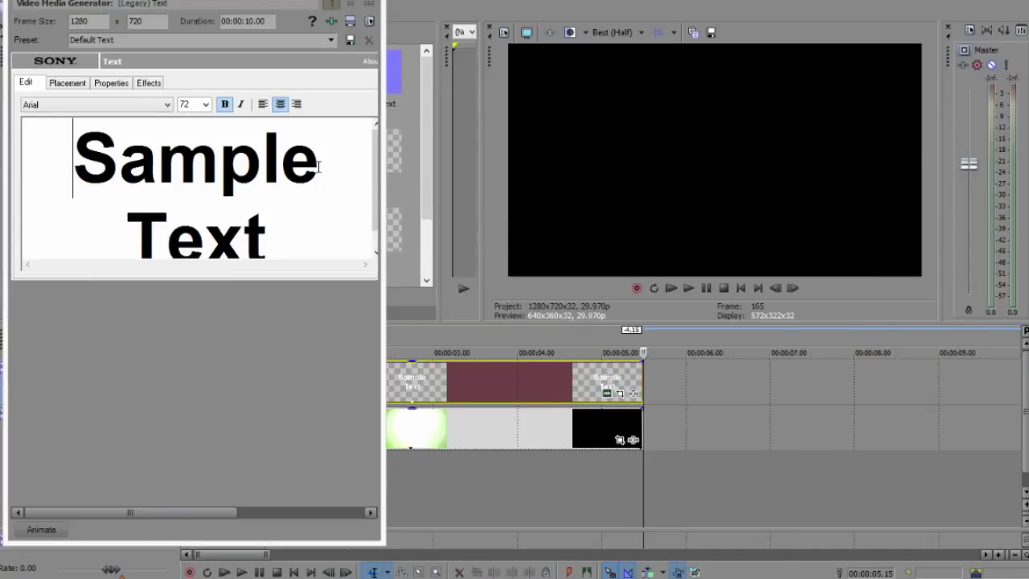
# Replace the Sample Text placeholder with 'TEXT' and 'OVERLAYS' on two lines.
pyautogui.moveTo(329, 239); pyautogui.dragTo(41, 86)
pyautogui.press('Delete')
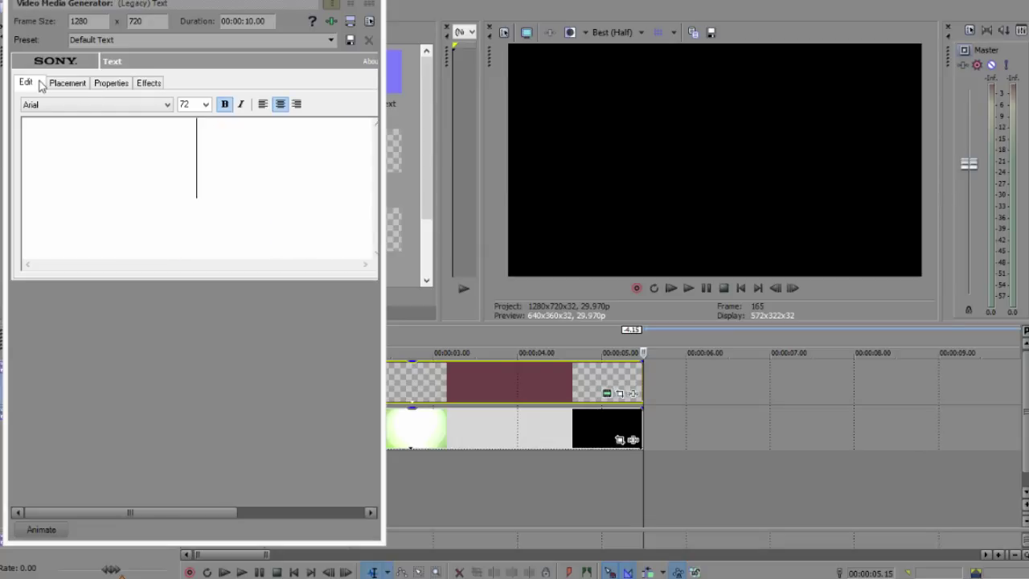
pyautogui.write('TEXT')
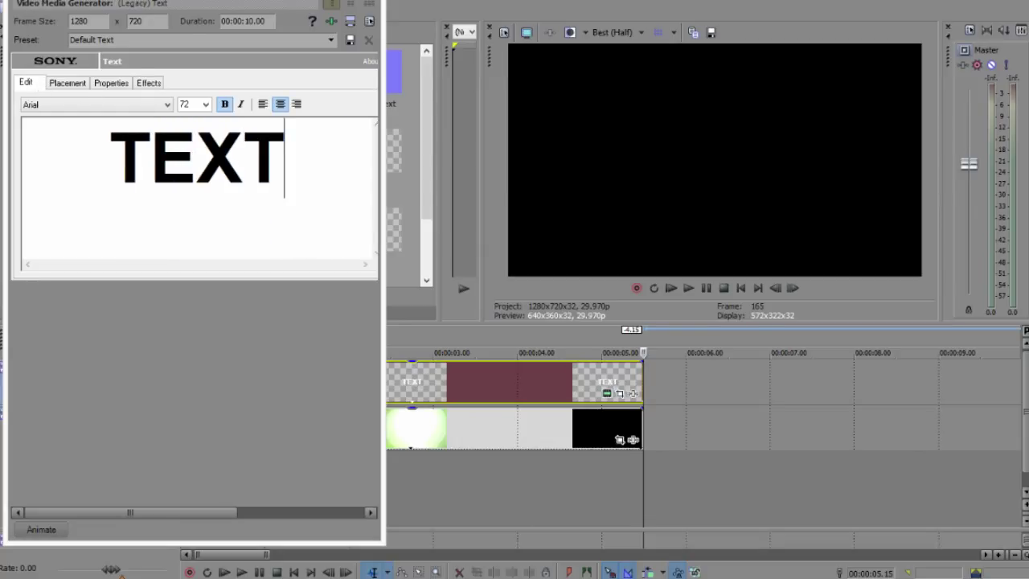
pyautogui.press('Return')
pyautogui.write('OVERLAYS')
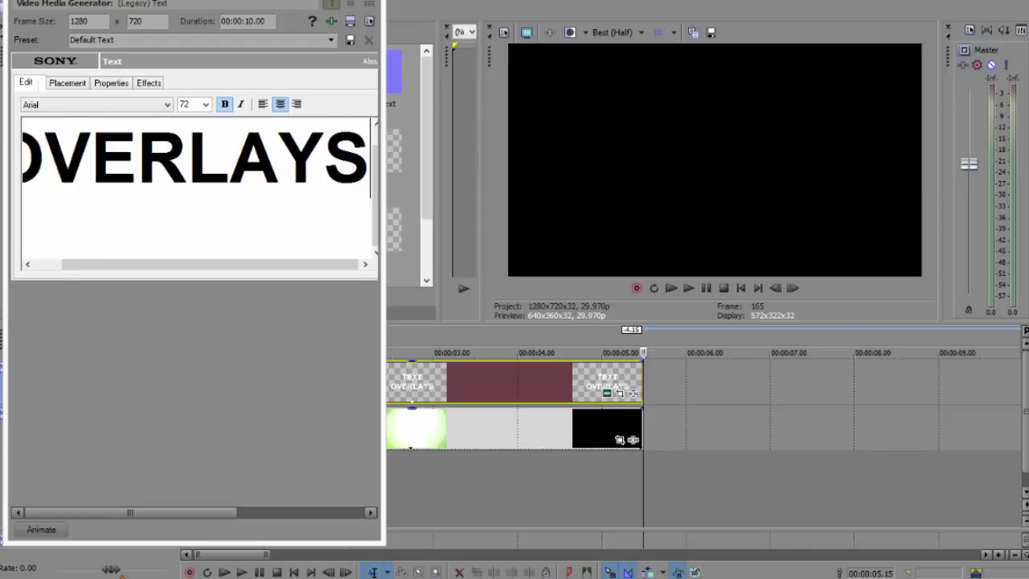
pyautogui.hotkey('ctrl', 'a')
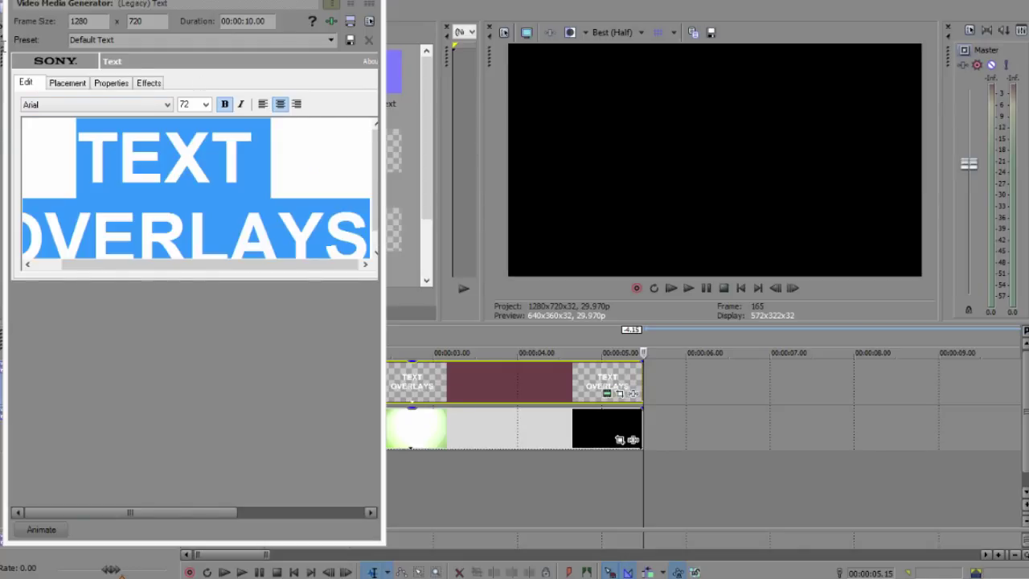
# Set the title font to Estrangelo Edessa at size 60.
pyautogui.click(206, 103)
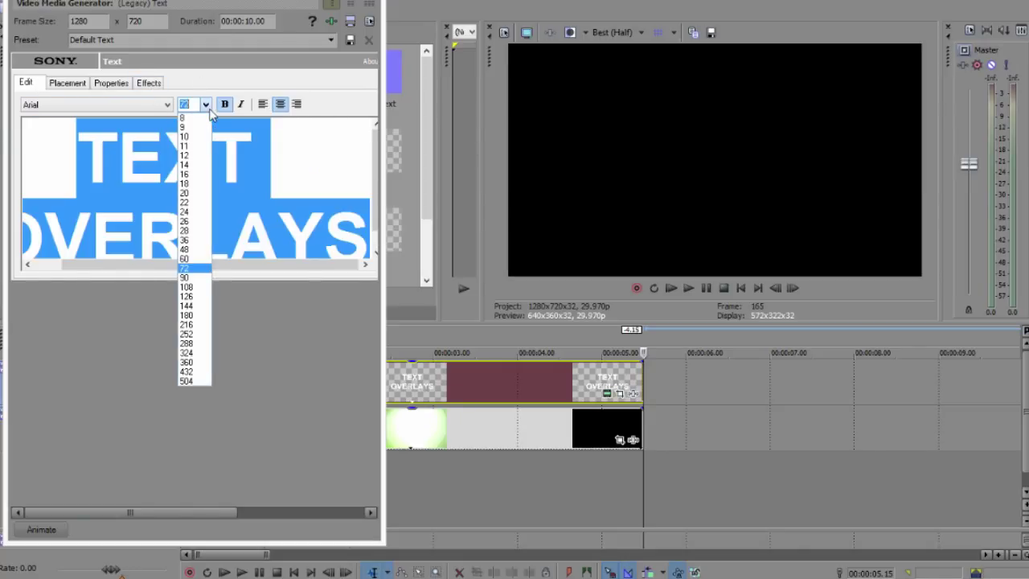
pyautogui.click(186, 268)
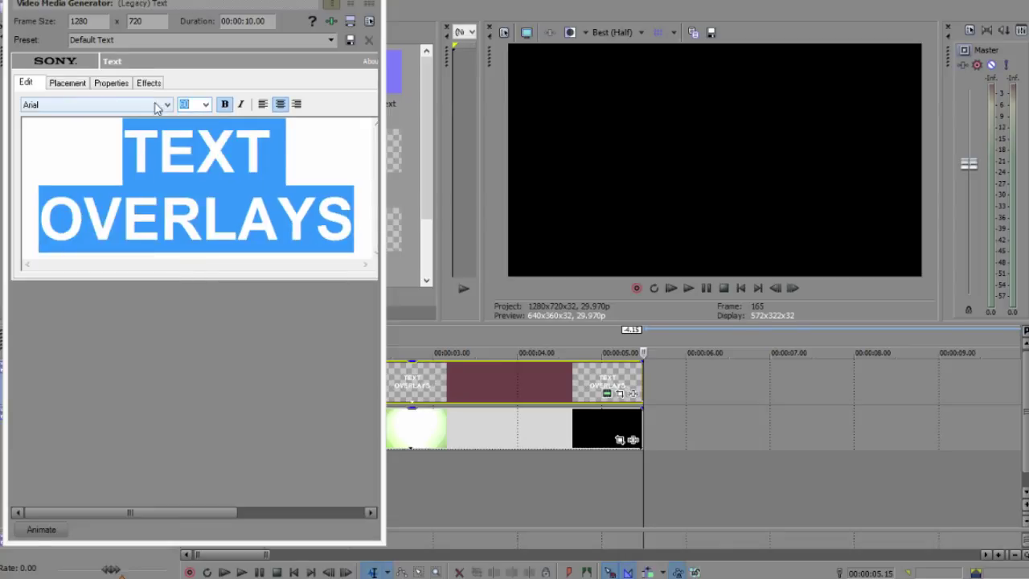
pyautogui.click(113, 105)
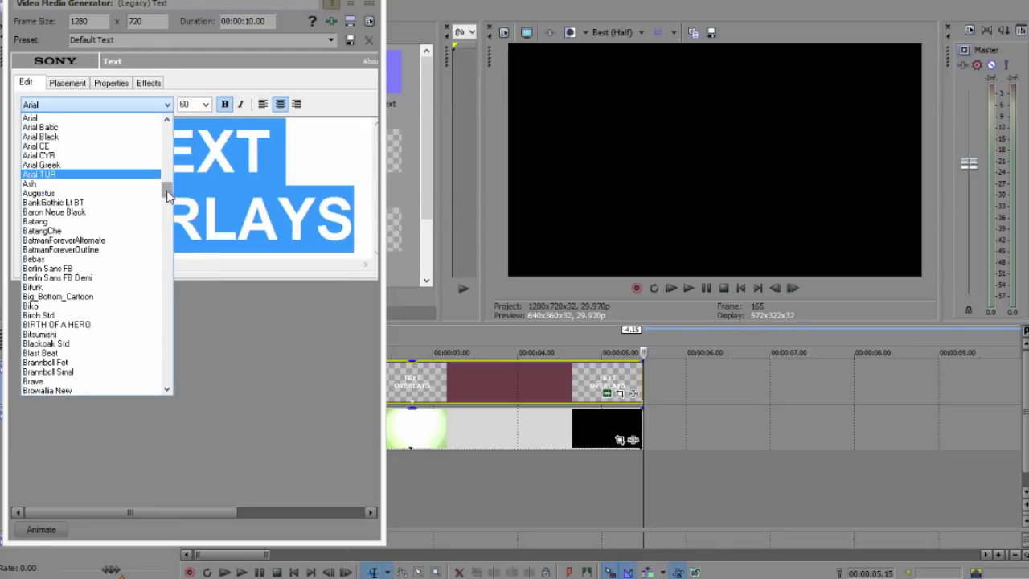
pyautogui.moveTo(165, 195); pyautogui.dragTo(166, 243)
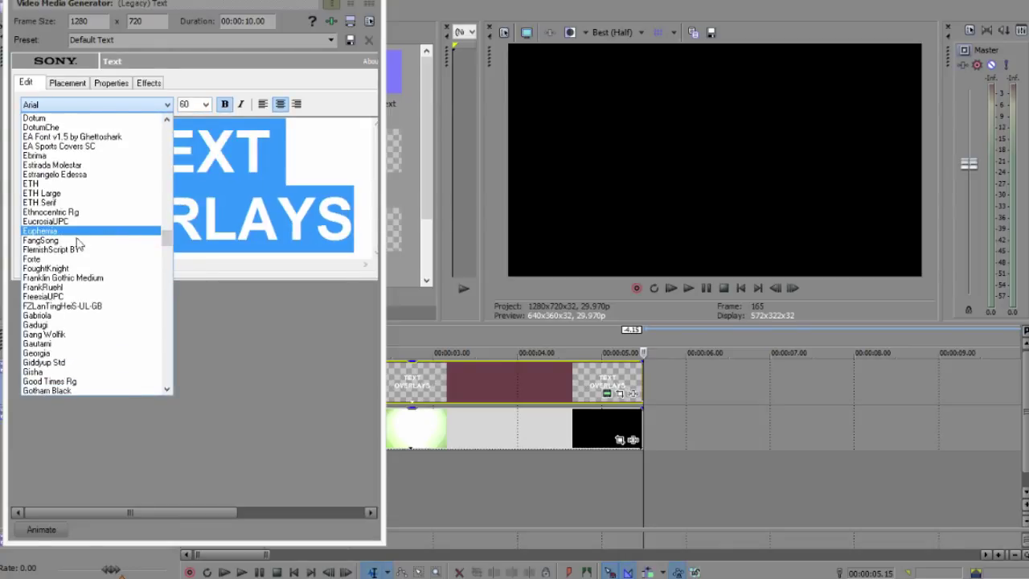
pyautogui.click(69, 175)
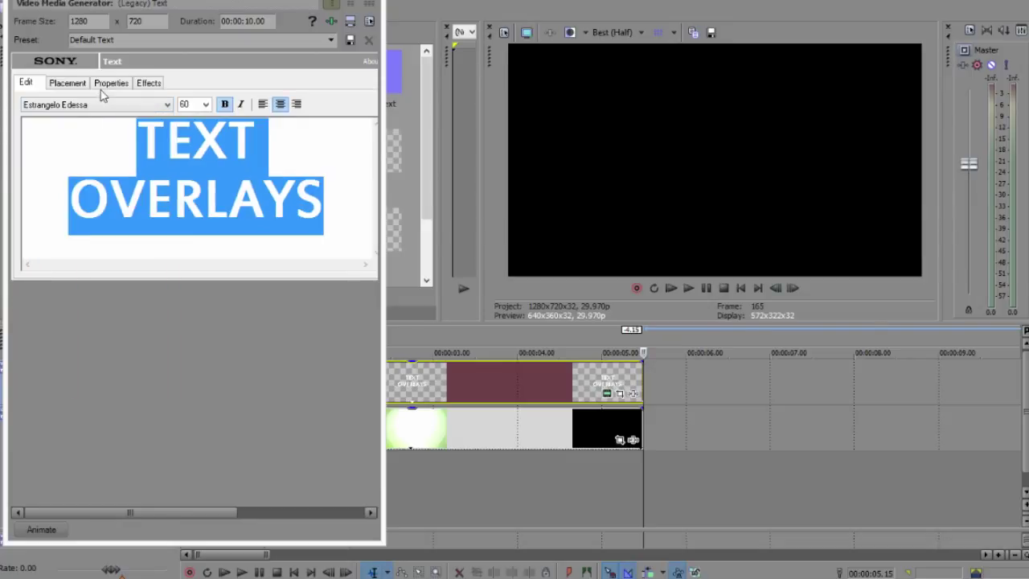
# Add a drop shadow to the title and set tracking 1.203 and leading 0.796.
pyautogui.click(149, 83)
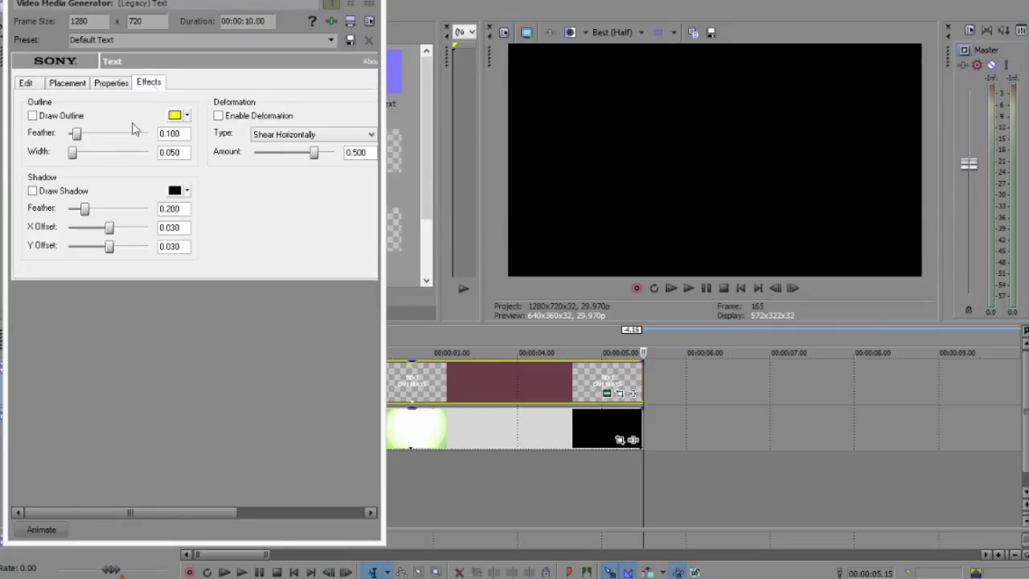
pyautogui.click(34, 191)
pyautogui.click(111, 83)
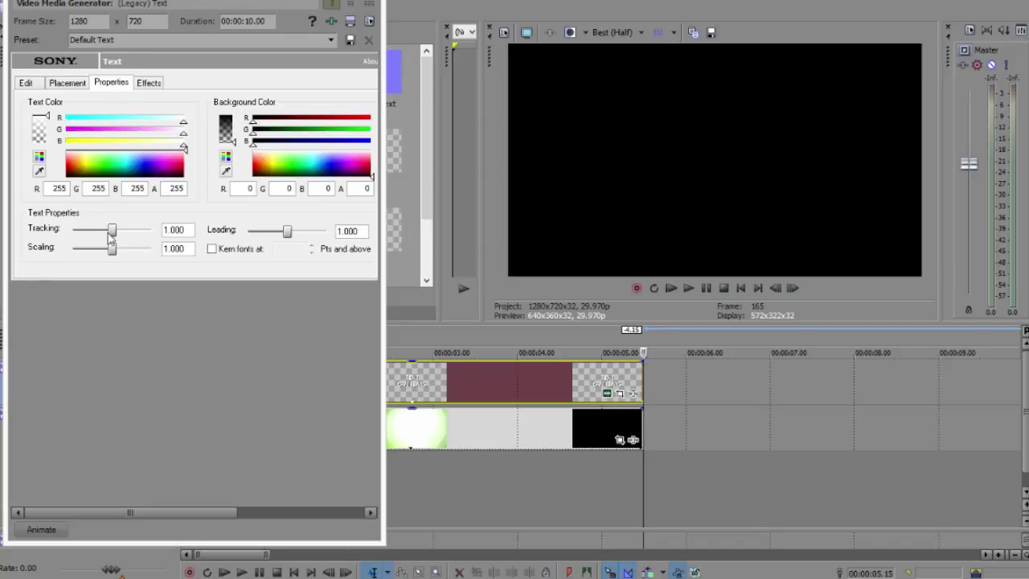
pyautogui.moveTo(113, 231); pyautogui.dragTo(119, 231)
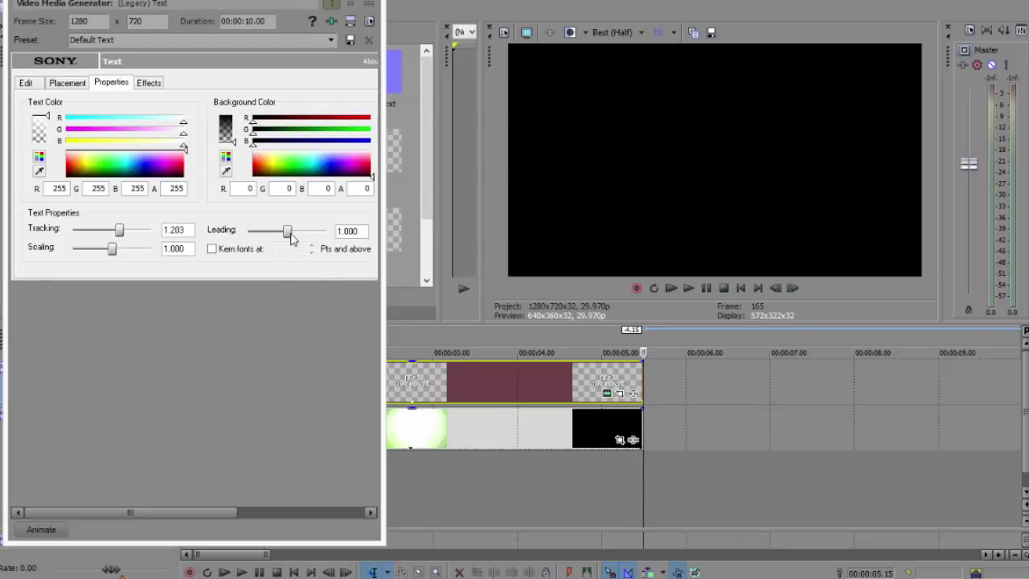
pyautogui.moveTo(288, 232); pyautogui.dragTo(291, 232)
pyautogui.click(741, 291)
pyautogui.moveTo(291, 232); pyautogui.dragTo(280, 234)
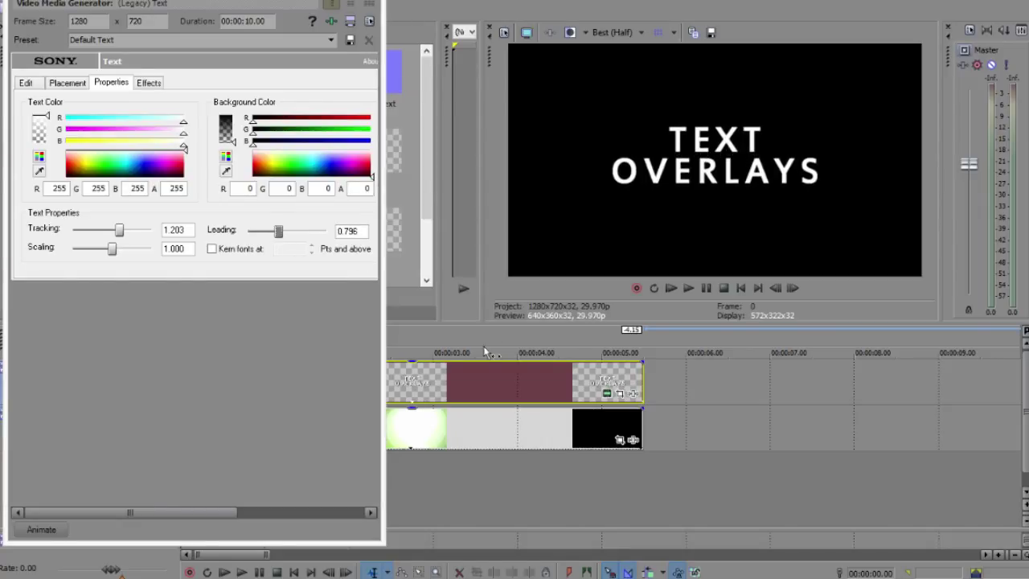
pyautogui.click(378, 3)
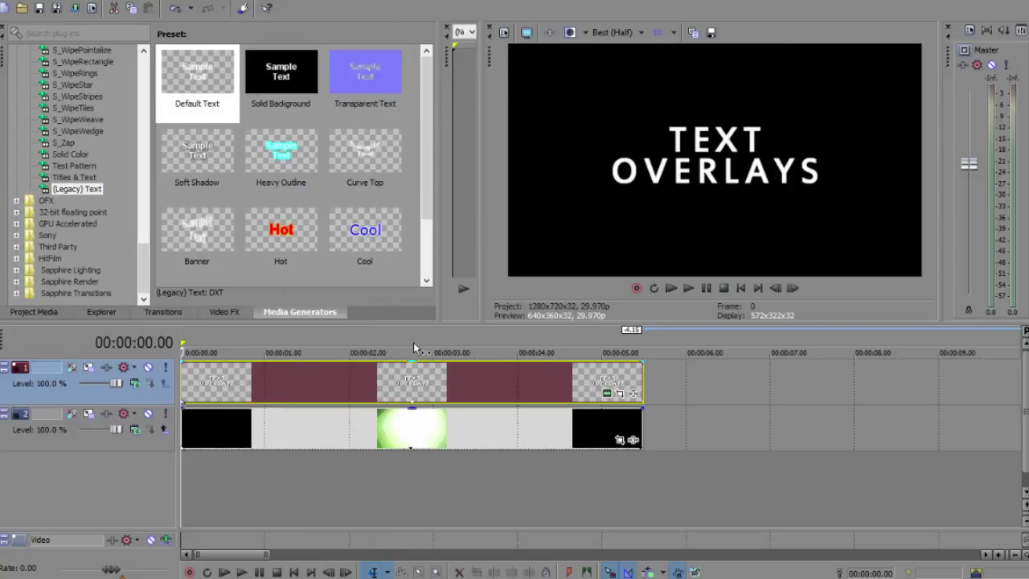
# With the playhead at 00:00:02.23, add a third empty video track on top and show Project Media.
pyautogui.click(414, 342)
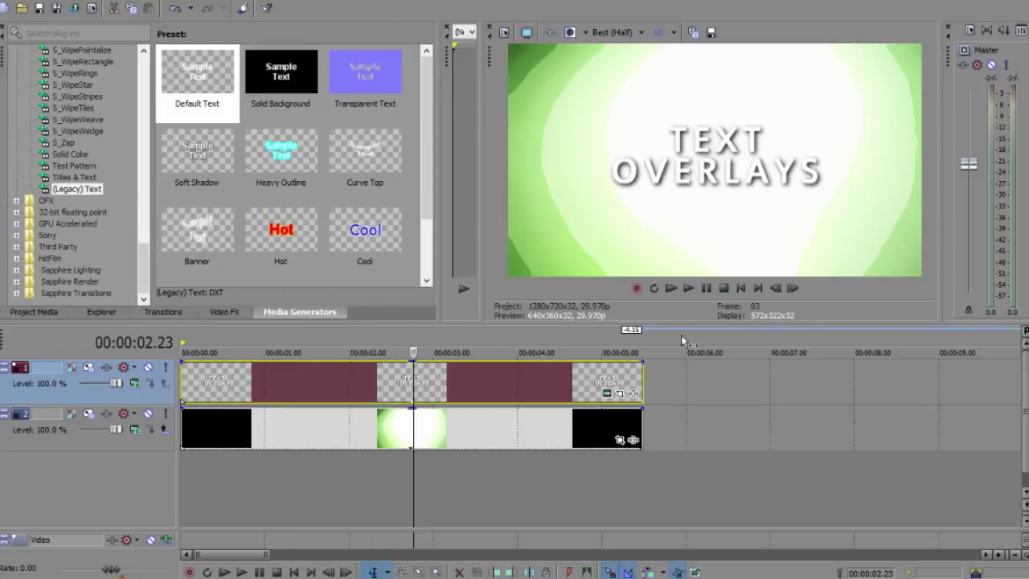
pyautogui.click(685, 385)
pyautogui.rightClick(685, 385)
pyautogui.click(725, 243)
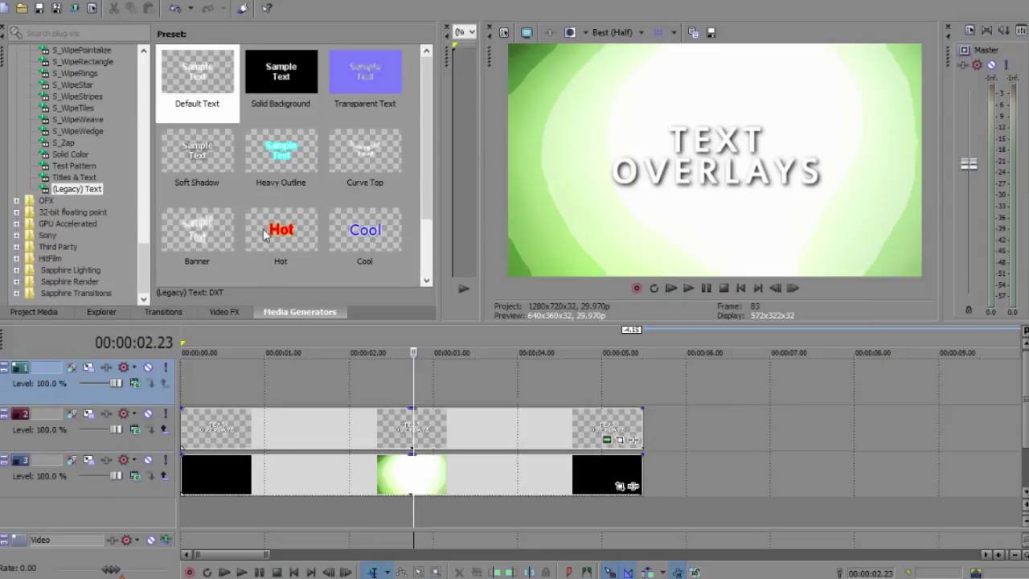
pyautogui.click(45, 312)
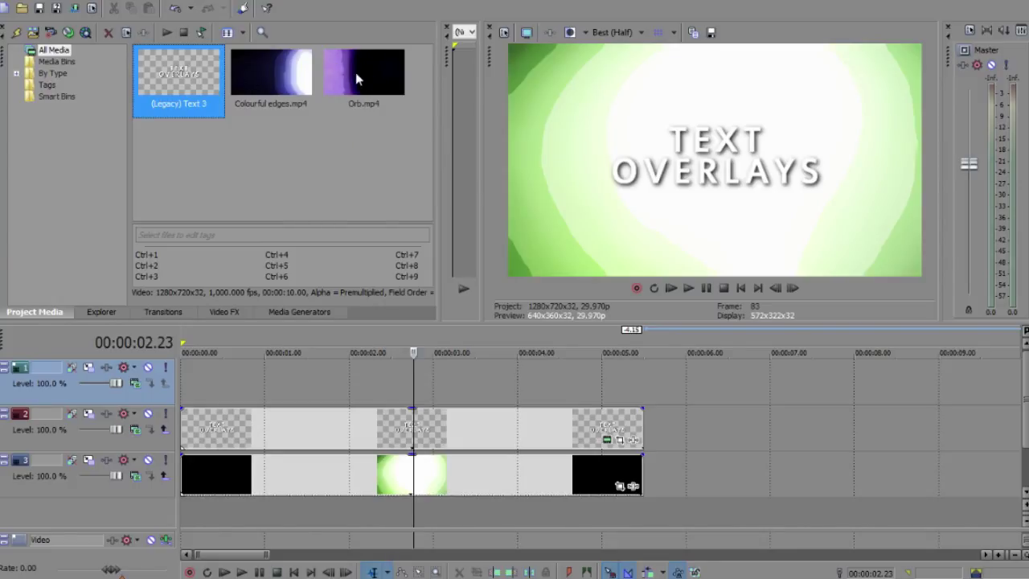
# Place Orb.mp4 on the top track, preview a trial start trim, then undo it.
pyautogui.moveTo(371, 87); pyautogui.dragTo(176, 378)
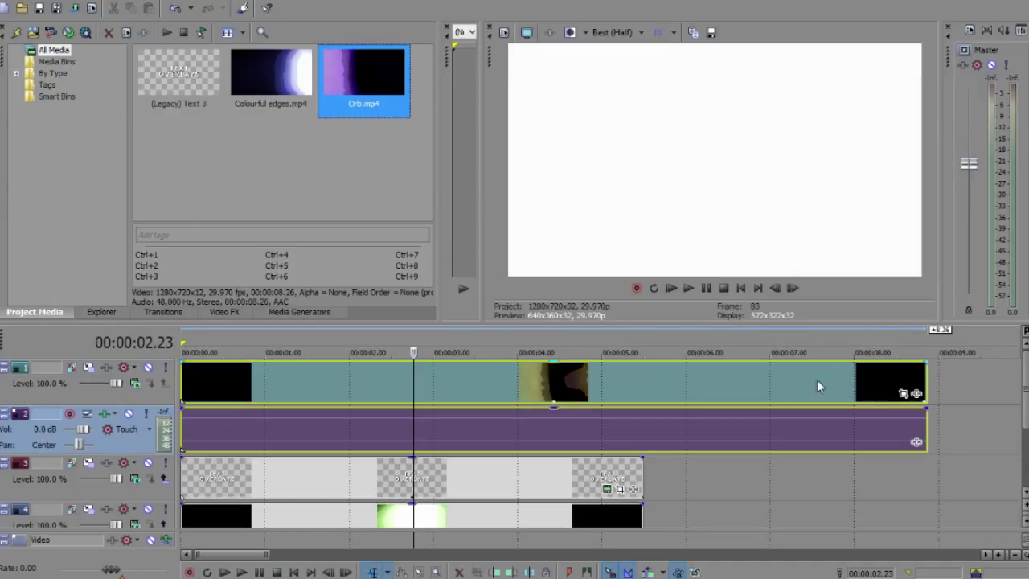
pyautogui.rightClick(434, 376)
pyautogui.click(481, 309)
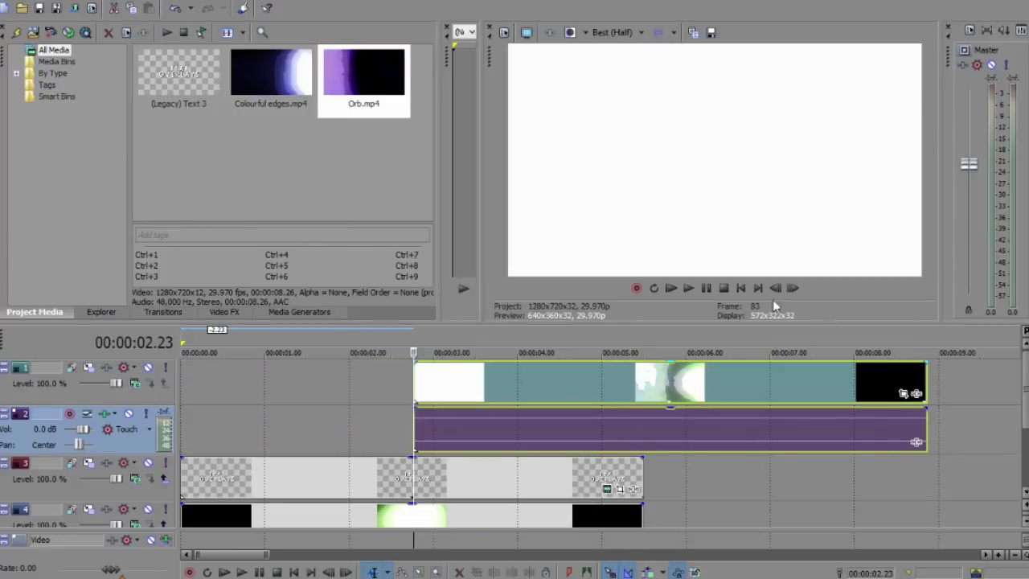
pyautogui.click(689, 288)
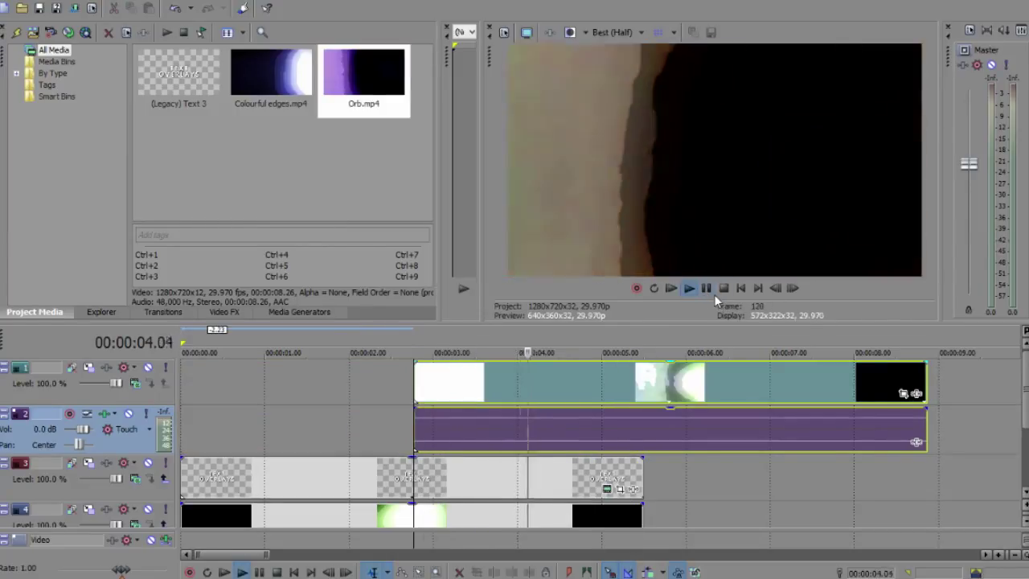
pyautogui.click(723, 288)
pyautogui.hotkey('ctrl', 'z')
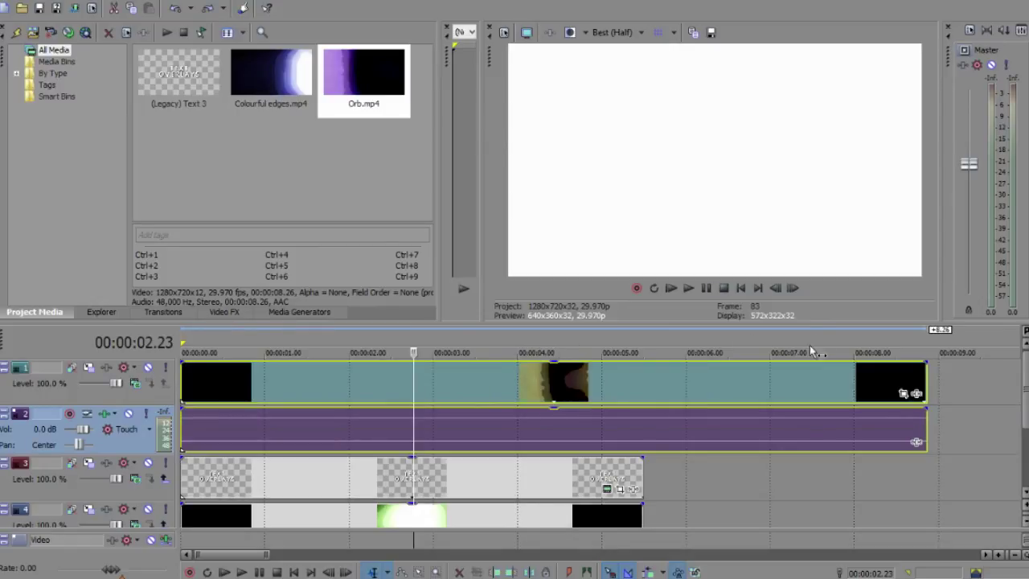
# Frame-step to a new start point, trim the Orb clip's start there, and move it to 00:00:00.
pyautogui.click(794, 288)
pyautogui.click(775, 288)
pyautogui.click(776, 287)
pyautogui.click(776, 288)
pyautogui.click(776, 287)
pyautogui.click(776, 288)
pyautogui.click(776, 288)
pyautogui.click(776, 288)
pyautogui.click(776, 287)
pyautogui.click(775, 288)
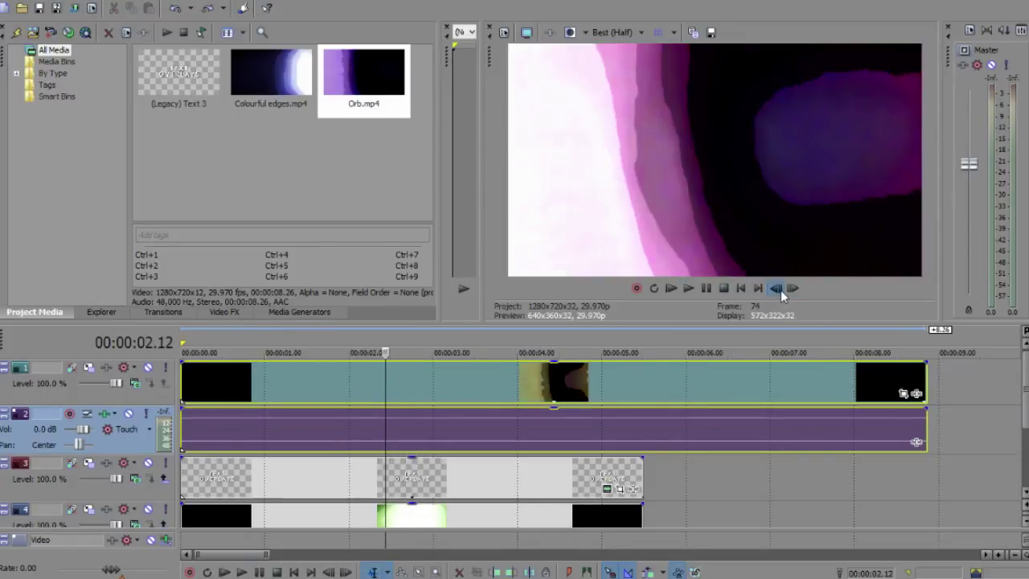
pyautogui.click(775, 288)
pyautogui.click(775, 288)
pyautogui.click(775, 288)
pyautogui.click(776, 288)
pyautogui.click(776, 288)
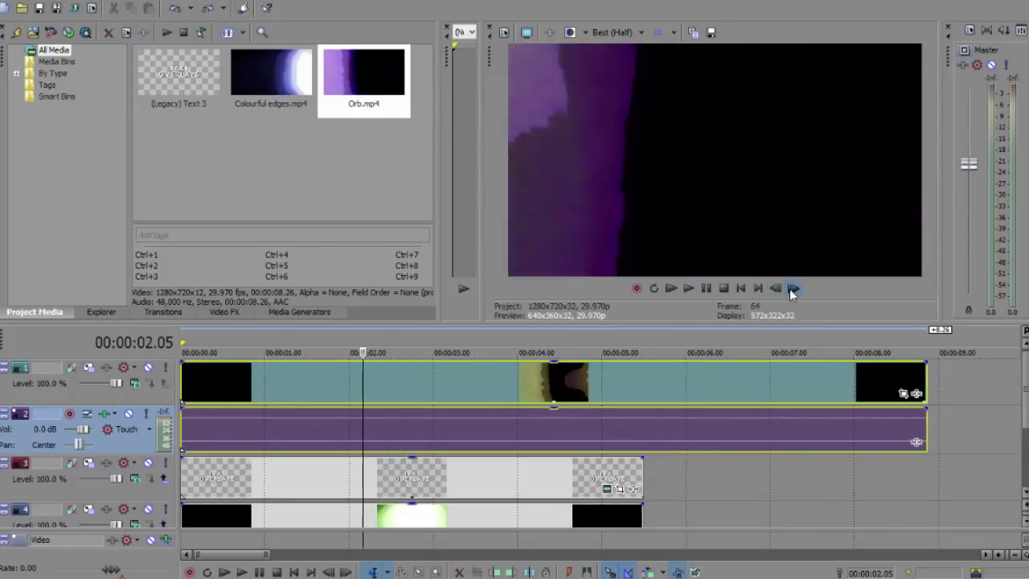
pyautogui.click(793, 288)
pyautogui.click(794, 288)
pyautogui.click(794, 288)
pyautogui.click(793, 288)
pyautogui.click(794, 288)
pyautogui.click(794, 288)
pyautogui.click(793, 288)
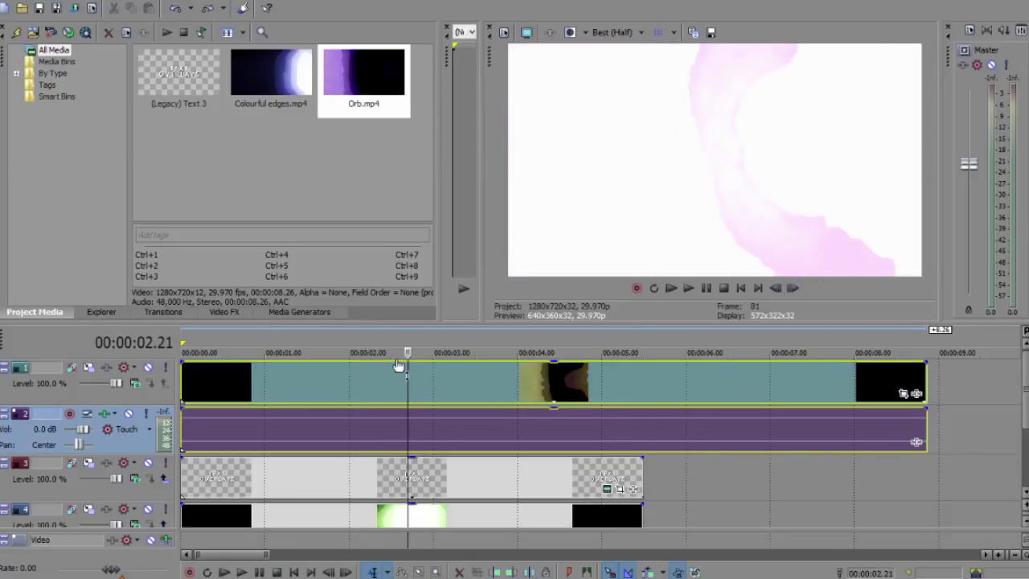
pyautogui.rightClick(426, 373)
pyautogui.click(457, 306)
pyautogui.moveTo(446, 388); pyautogui.dragTo(199, 385)
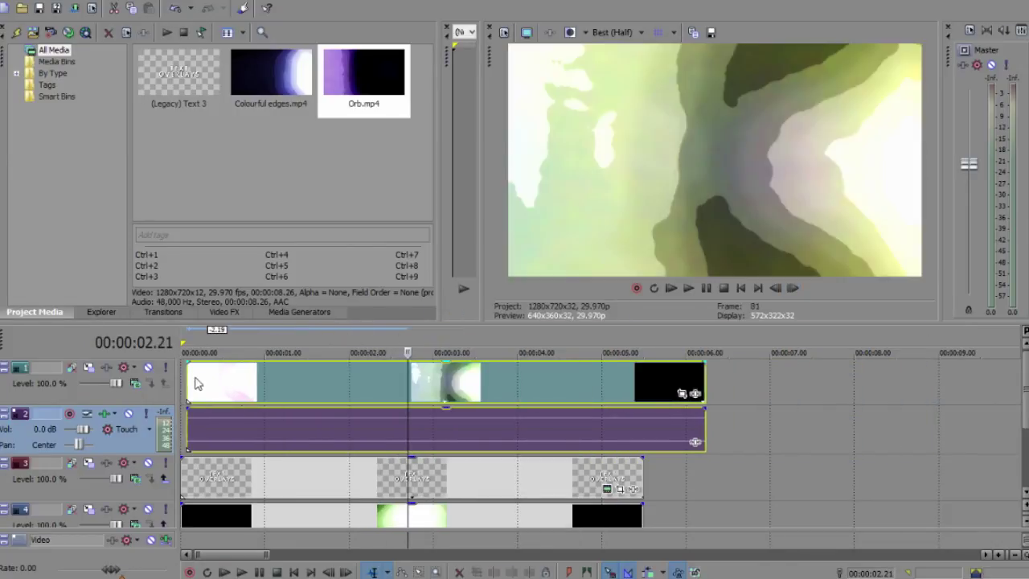
# Extend the track 1 footage slightly to the right and delete the audio track.
pyautogui.moveTo(698, 386); pyautogui.dragTo(724, 386)
pyautogui.rightClick(135, 450)
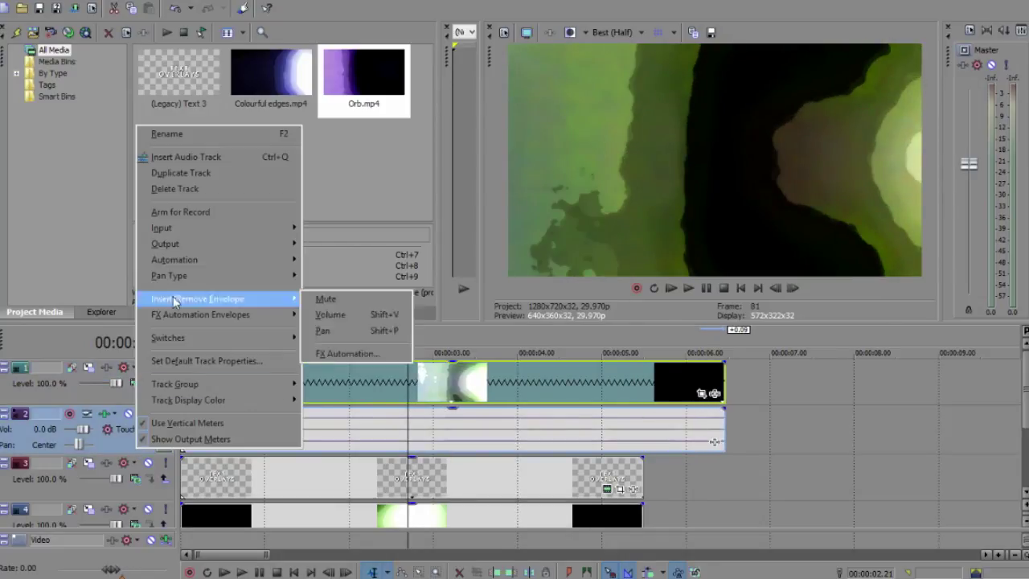
pyautogui.click(178, 189)
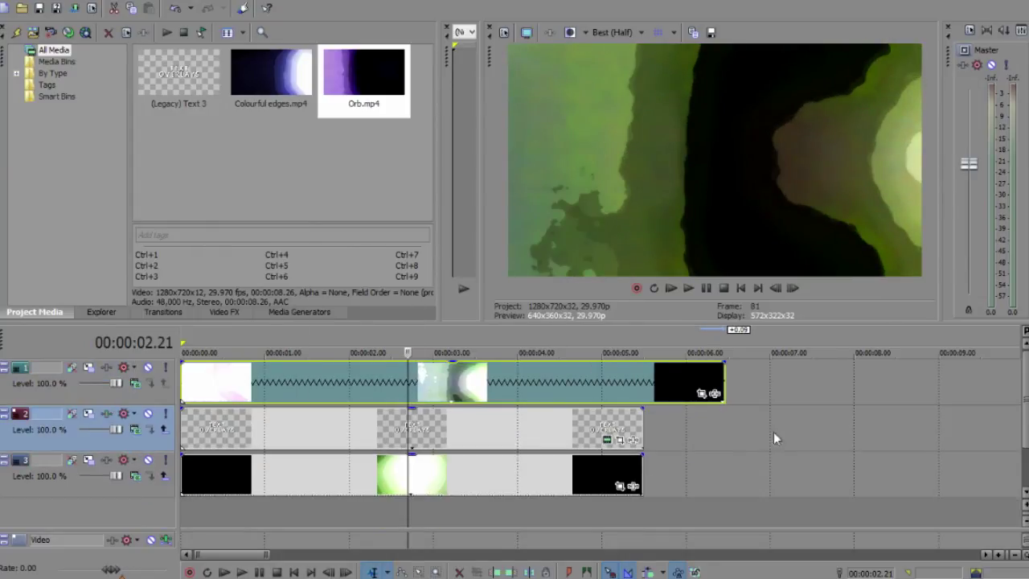
# Trim the track 1 footage's start a few frames in and move it back to the timeline start.
pyautogui.click(740, 289)
pyautogui.click(689, 288)
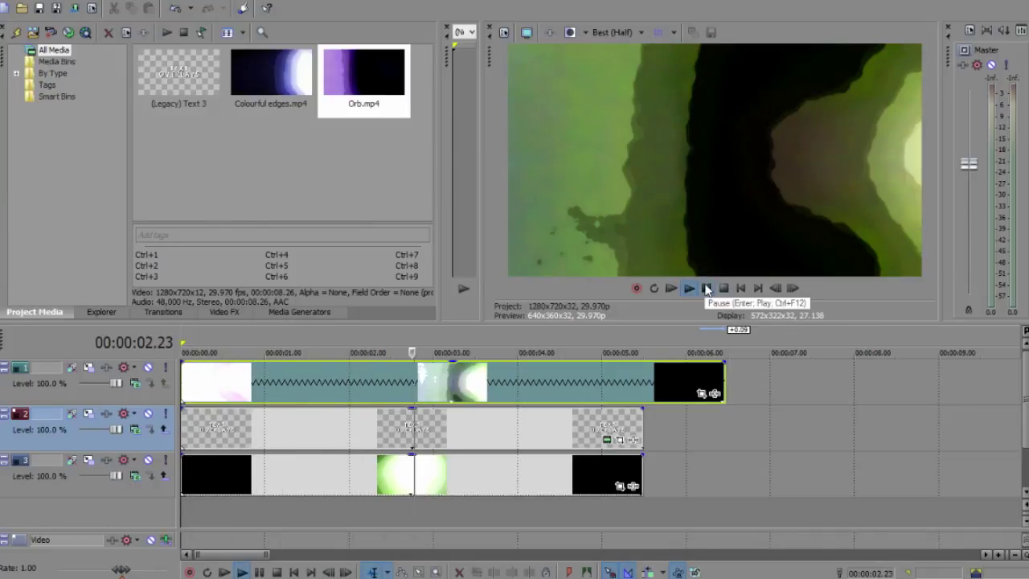
pyautogui.click(707, 290)
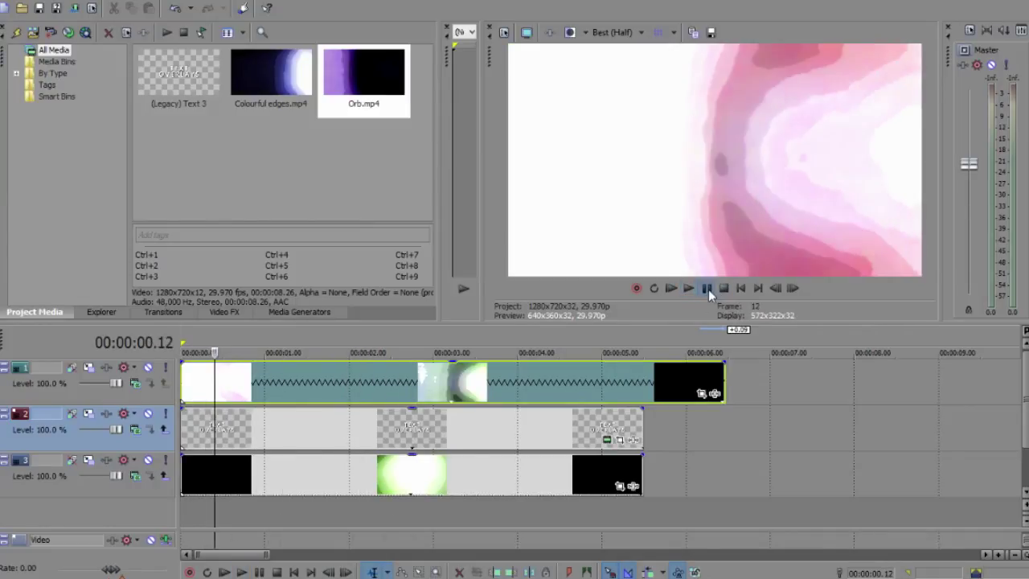
pyautogui.click(708, 290)
pyautogui.click(724, 288)
pyautogui.click(775, 287)
pyautogui.click(775, 288)
pyautogui.click(775, 288)
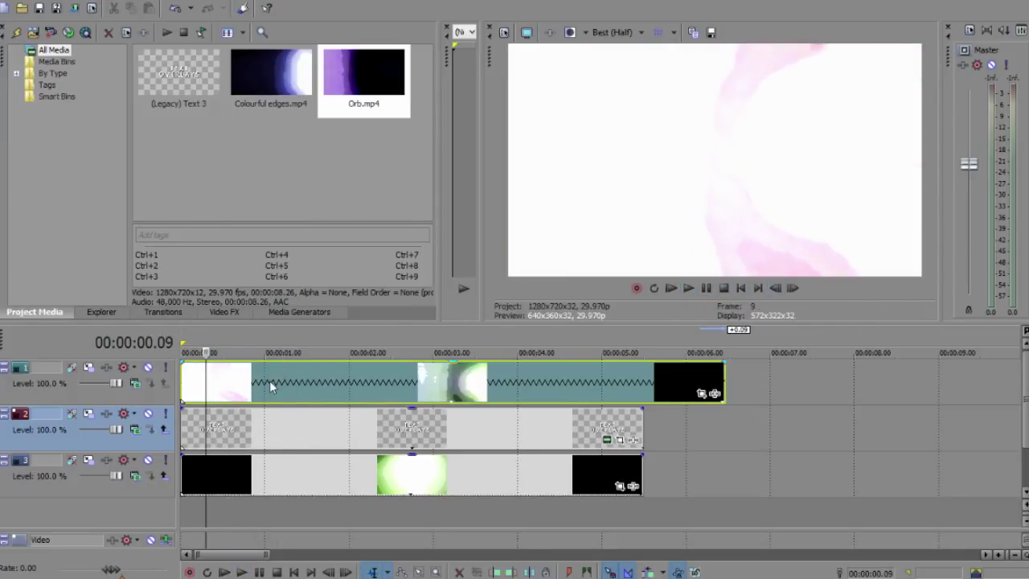
pyautogui.rightClick(269, 380)
pyautogui.click(319, 305)
pyautogui.moveTo(335, 392); pyautogui.dragTo(312, 391)
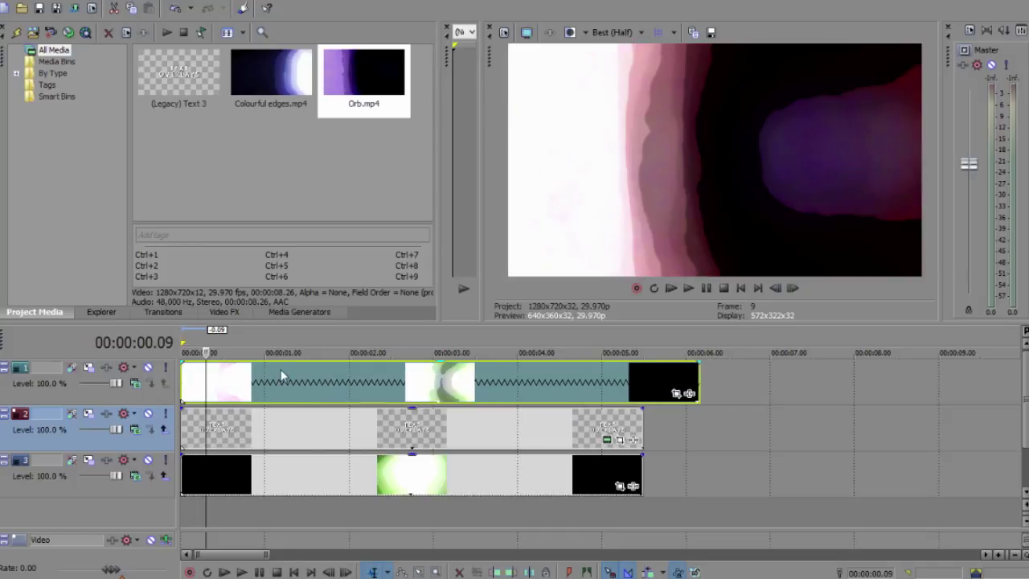
# Trim the track 1 footage to end at 00:00:05.15, matching the other clips, and play it back.
pyautogui.click(644, 342)
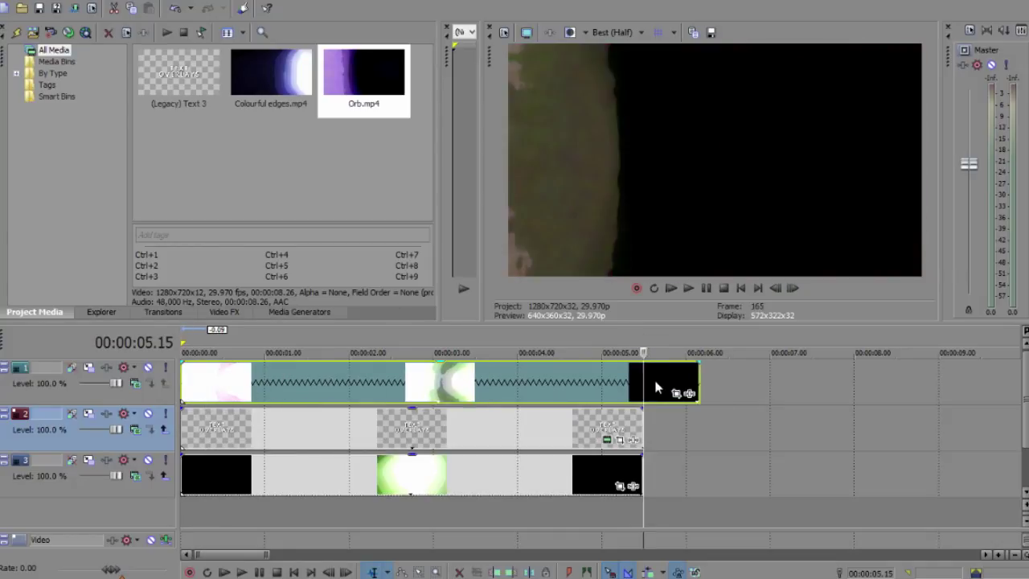
pyautogui.rightClick(655, 389)
pyautogui.click(694, 326)
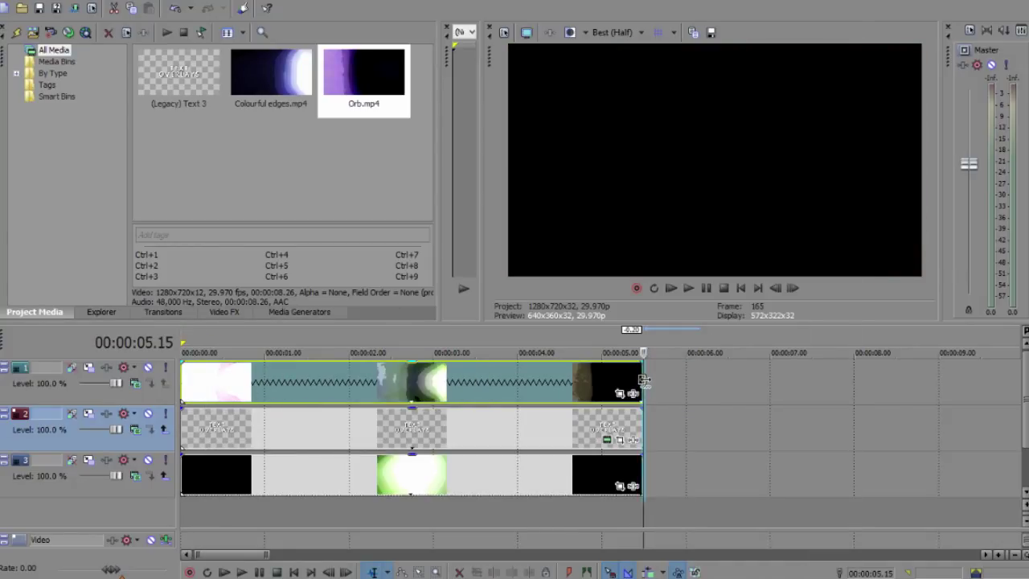
pyautogui.moveTo(644, 381); pyautogui.dragTo(642, 390)
pyautogui.rightClick(643, 390)
pyautogui.click(686, 326)
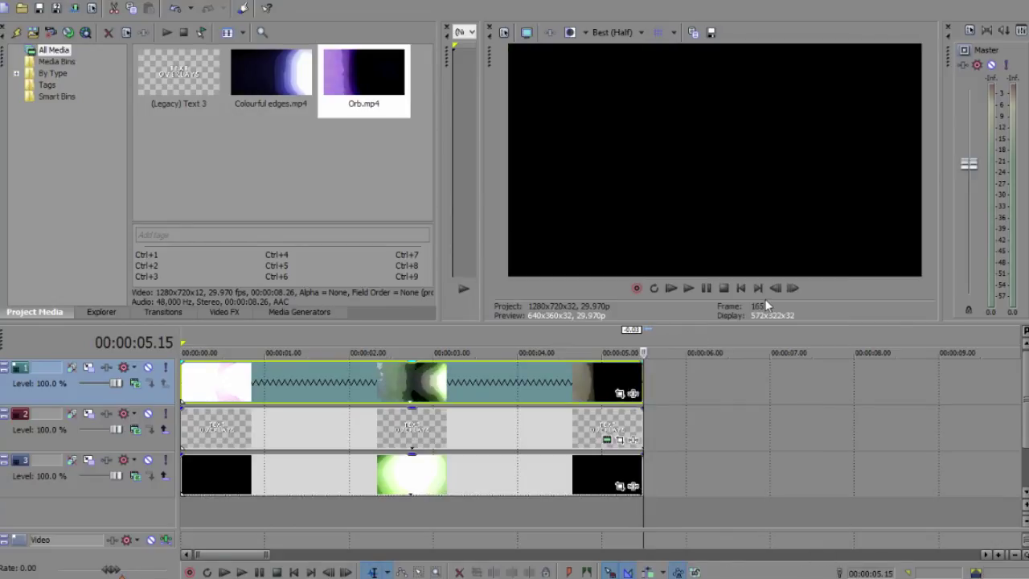
pyautogui.click(741, 288)
pyautogui.click(688, 288)
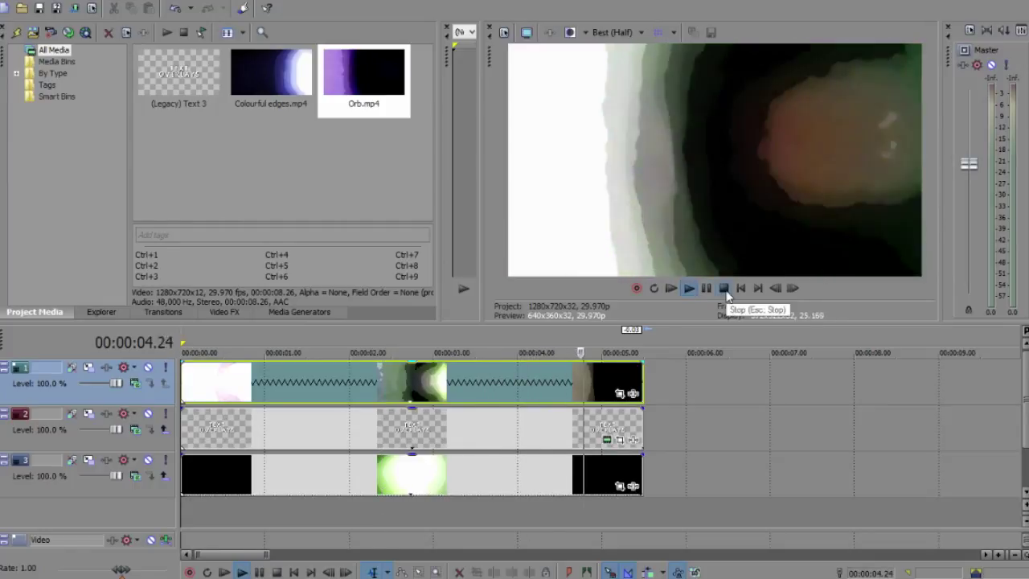
# Disable resampling for the clip on track 3 in its Properties.
pyautogui.click(725, 292)
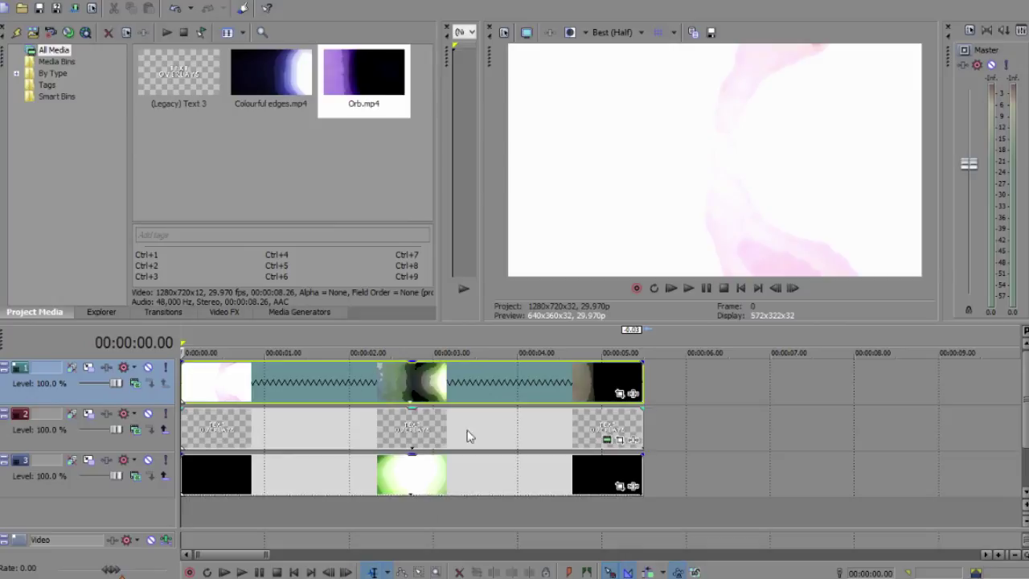
pyautogui.rightClick(414, 471)
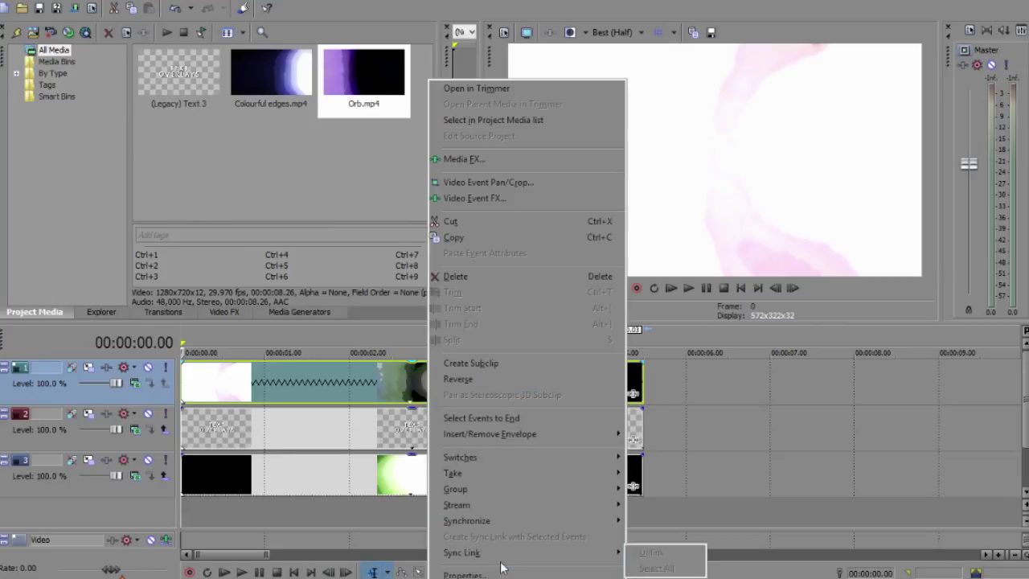
pyautogui.click(438, 555)
pyautogui.click(448, 224)
pyautogui.click(585, 442)
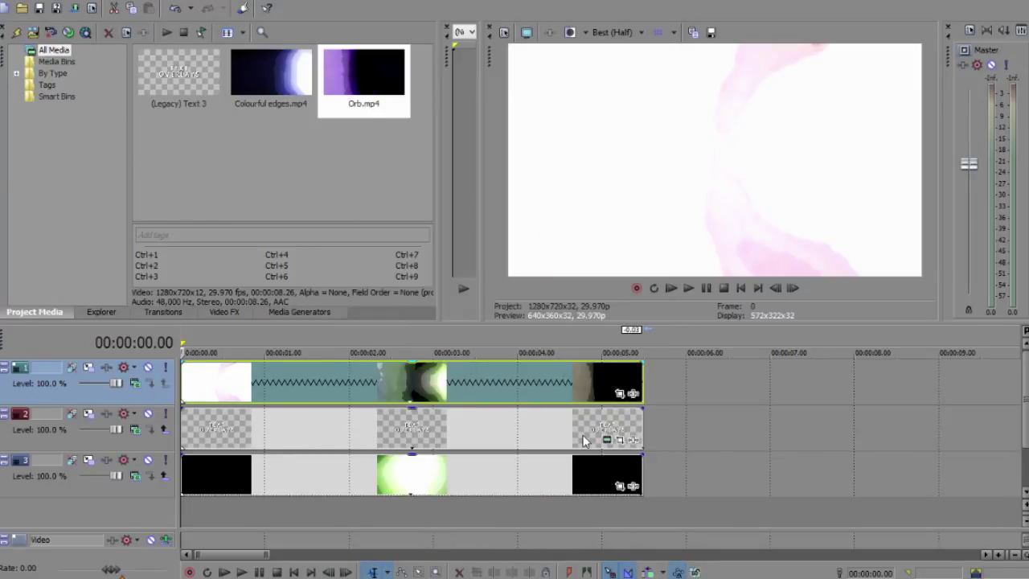
# Confirm Disable resample on the title and Colourful edges clips, then return to 00:00:02.23.
pyautogui.rightClick(499, 426)
pyautogui.click(523, 569)
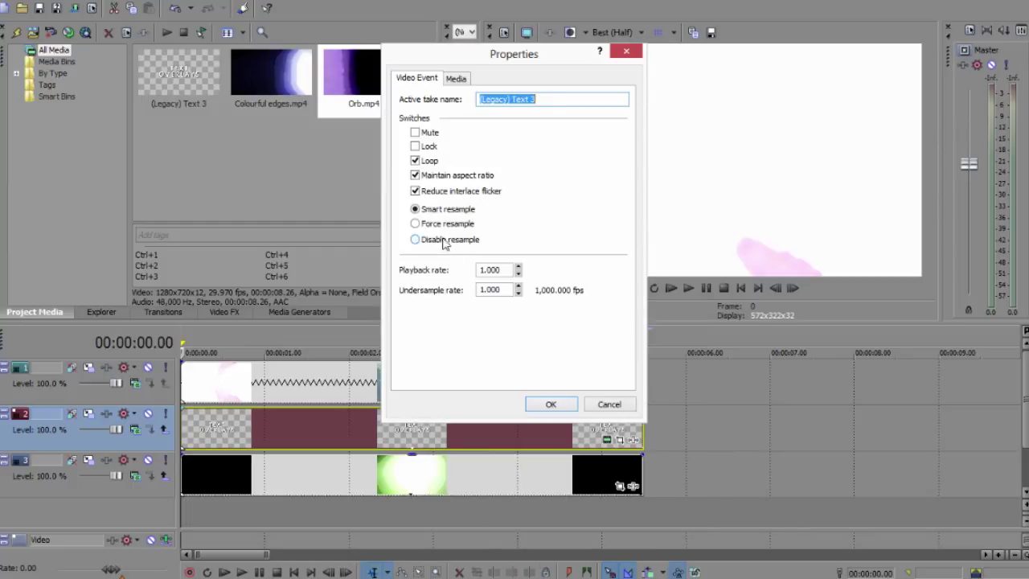
pyautogui.click(552, 404)
pyautogui.rightClick(492, 490)
pyautogui.click(523, 477)
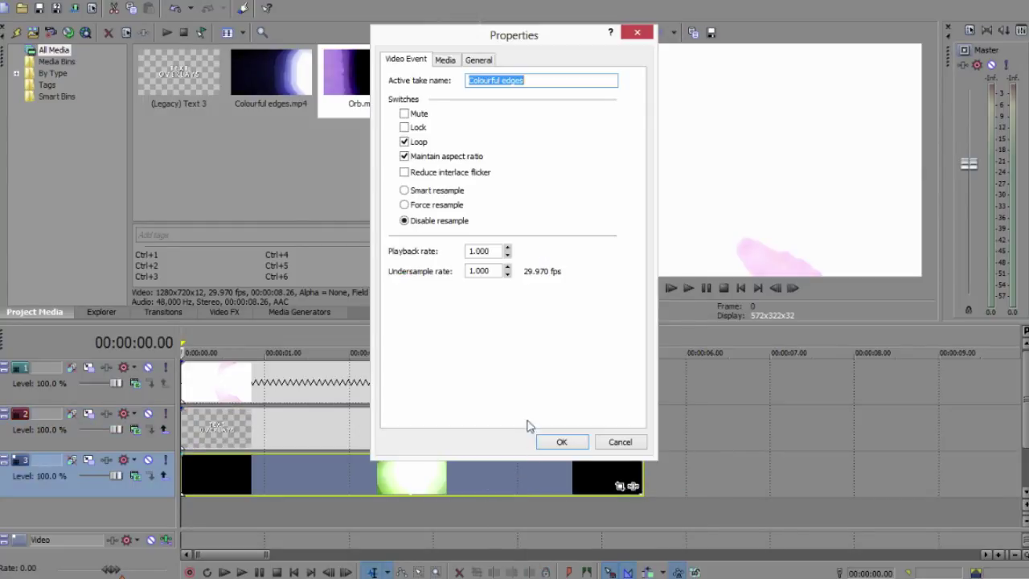
pyautogui.click(559, 445)
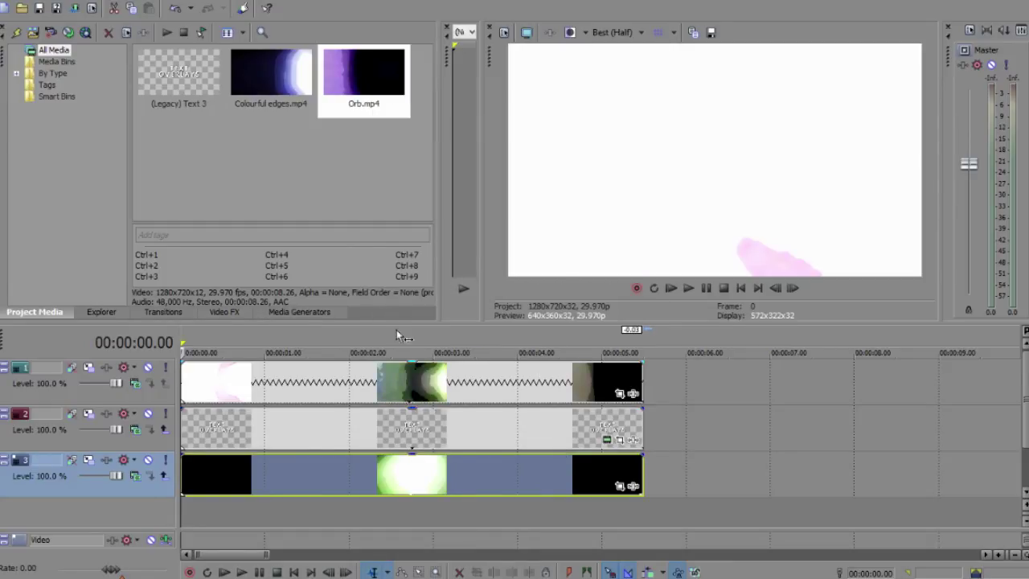
pyautogui.click(413, 344)
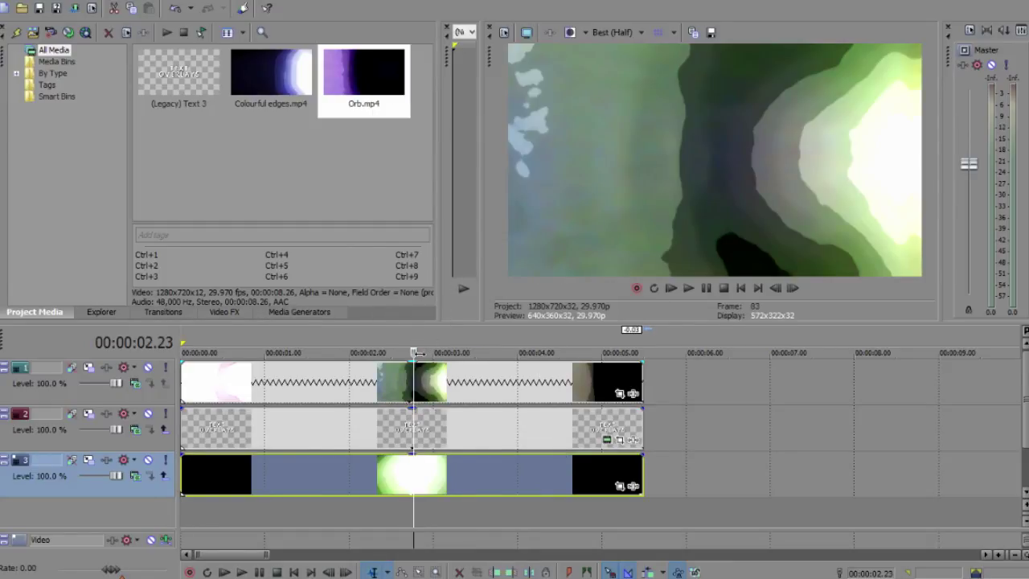
# Make the title track a compositing child of track 1 using Multiply (Mask), and preview from the start.
pyautogui.click(169, 420)
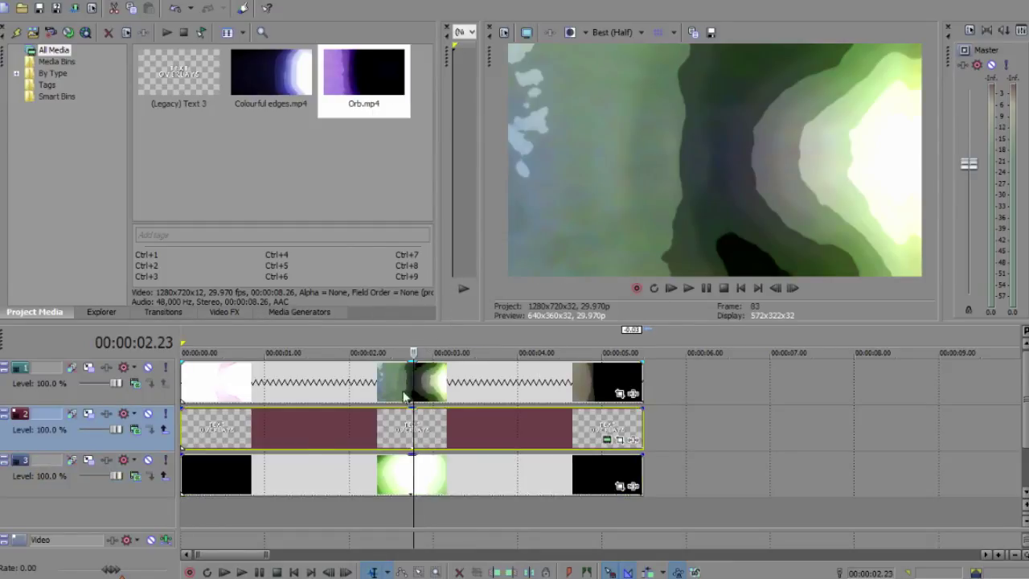
pyautogui.click(164, 432)
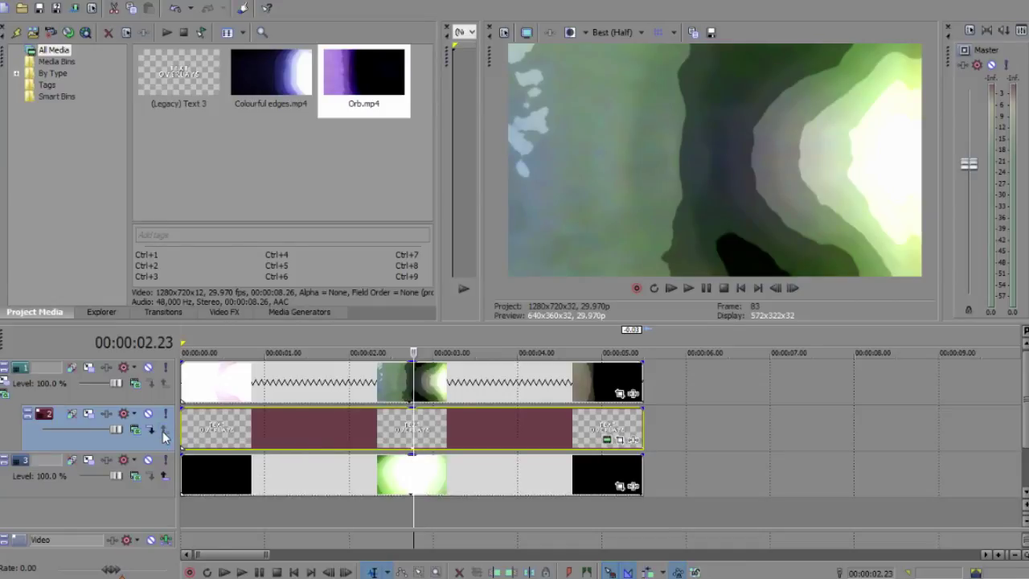
pyautogui.click(139, 385)
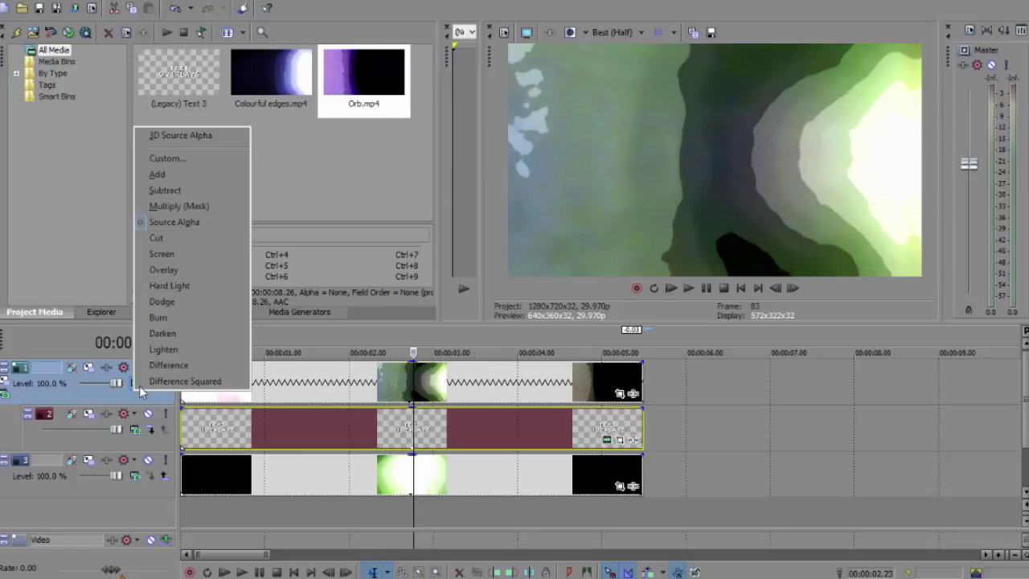
pyautogui.click(201, 209)
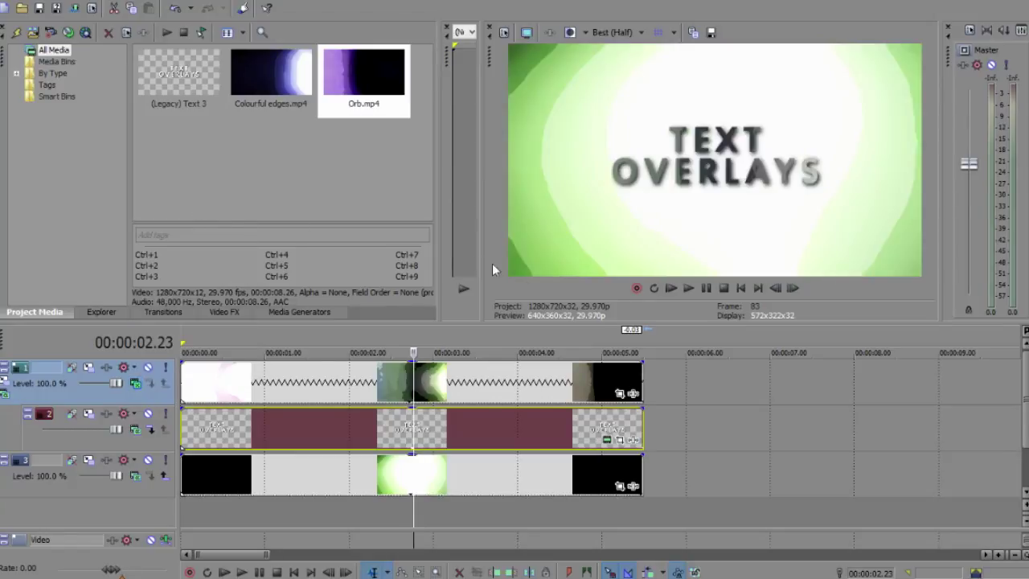
pyautogui.click(743, 290)
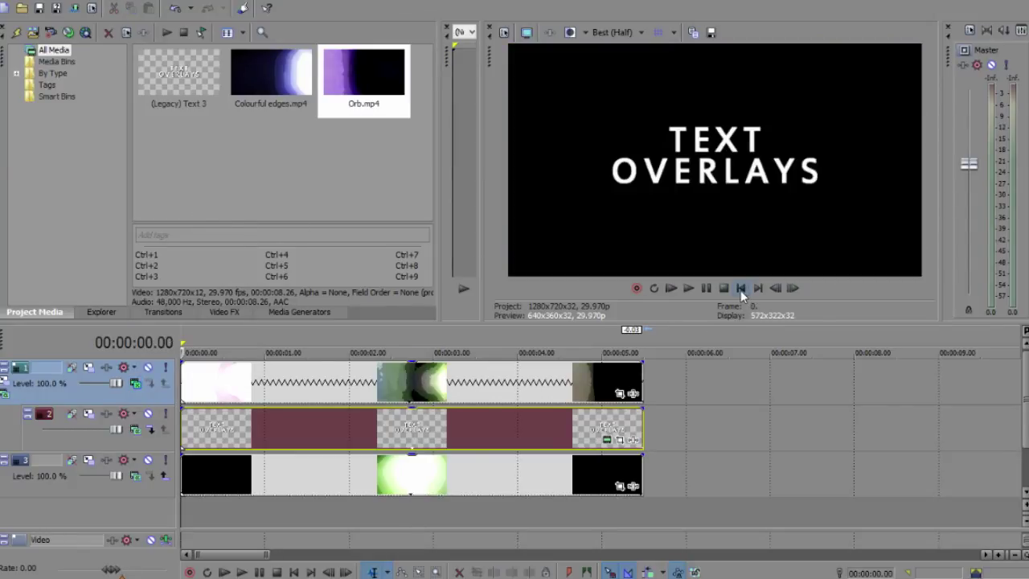
pyautogui.click(689, 288)
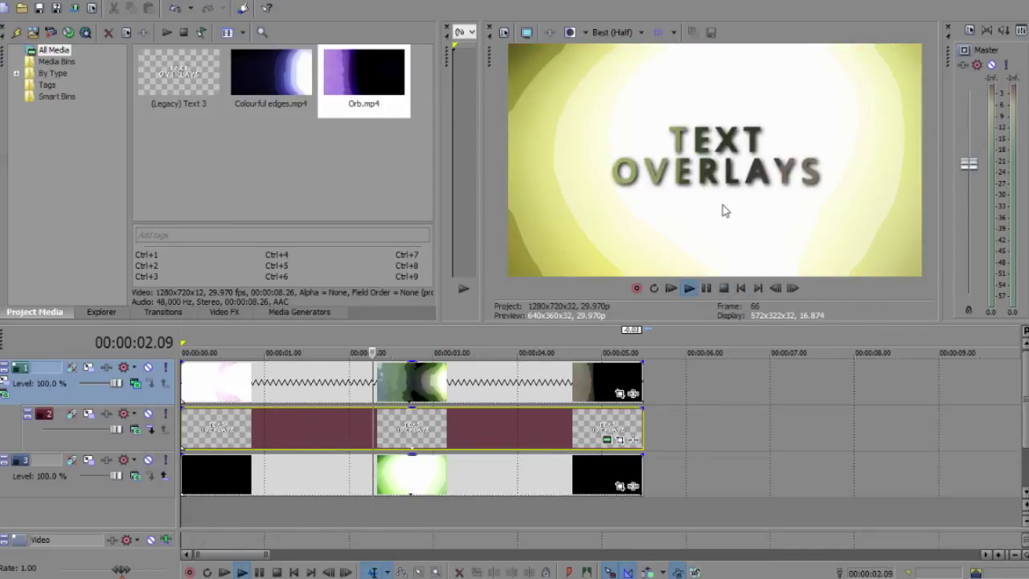
pyautogui.click(724, 287)
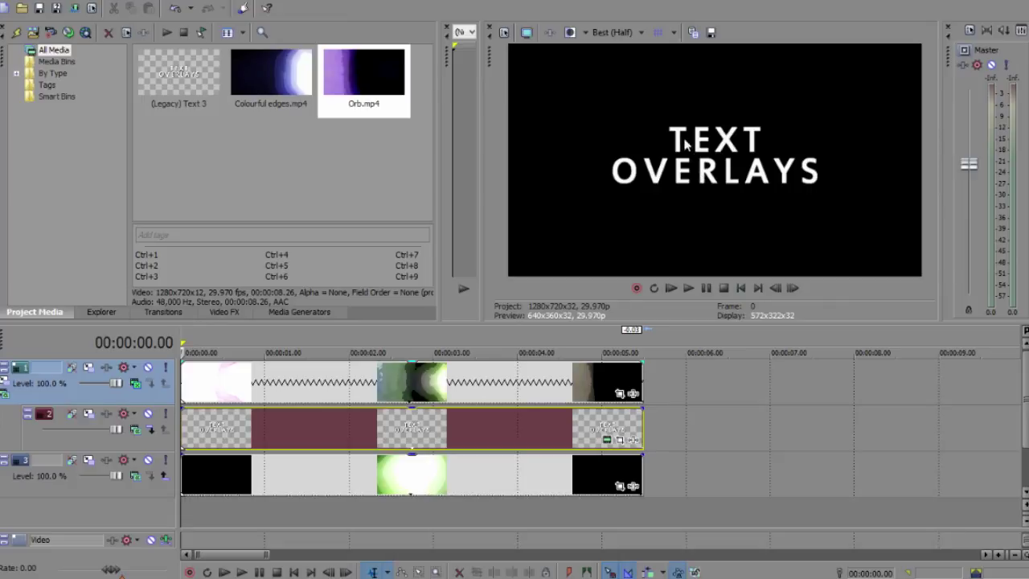
# Give the TEXT OVERLAYS title event a fade-in and fade-out, then play it back.
pyautogui.press('space')
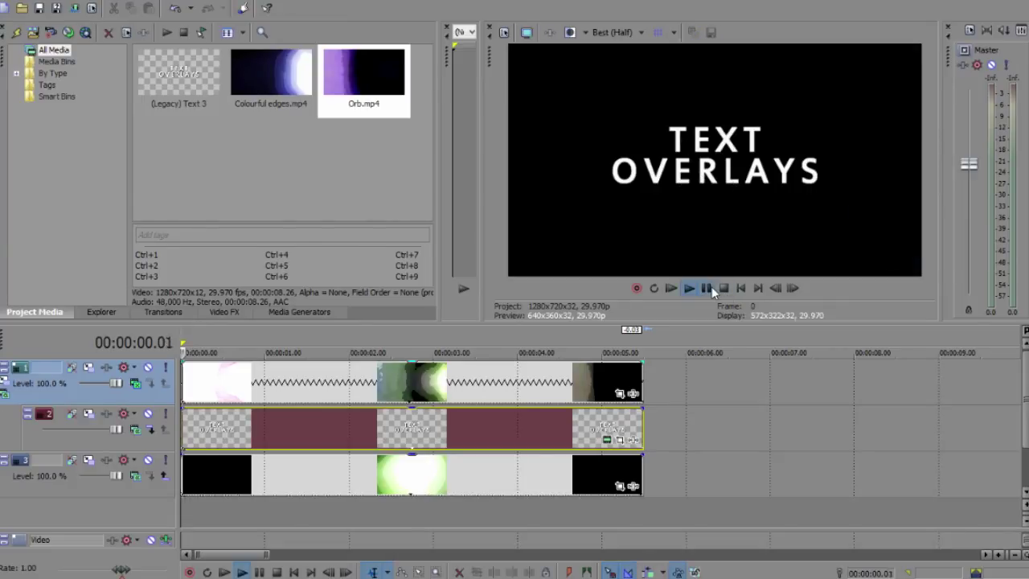
pyautogui.click(725, 289)
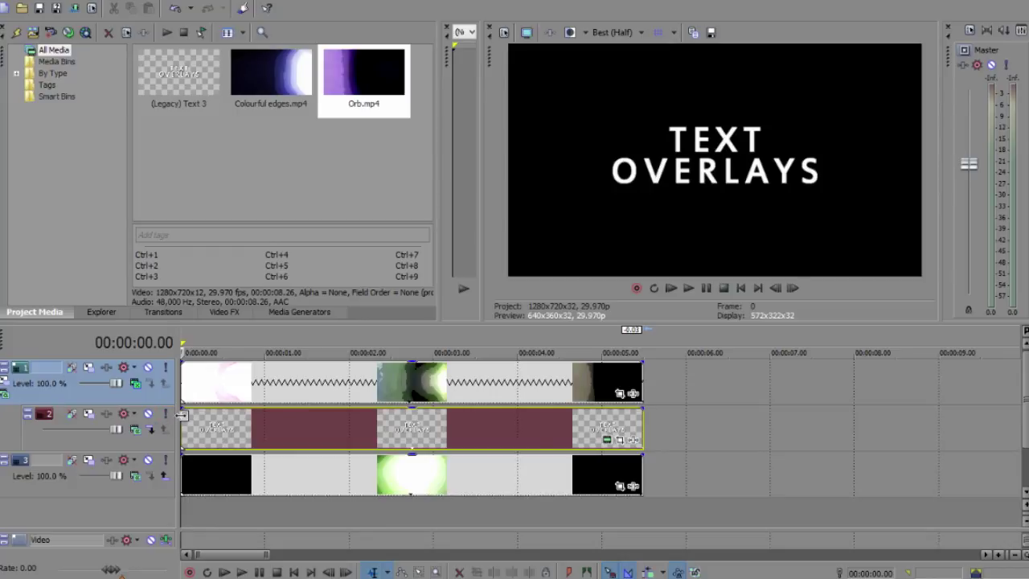
pyautogui.click(183, 411)
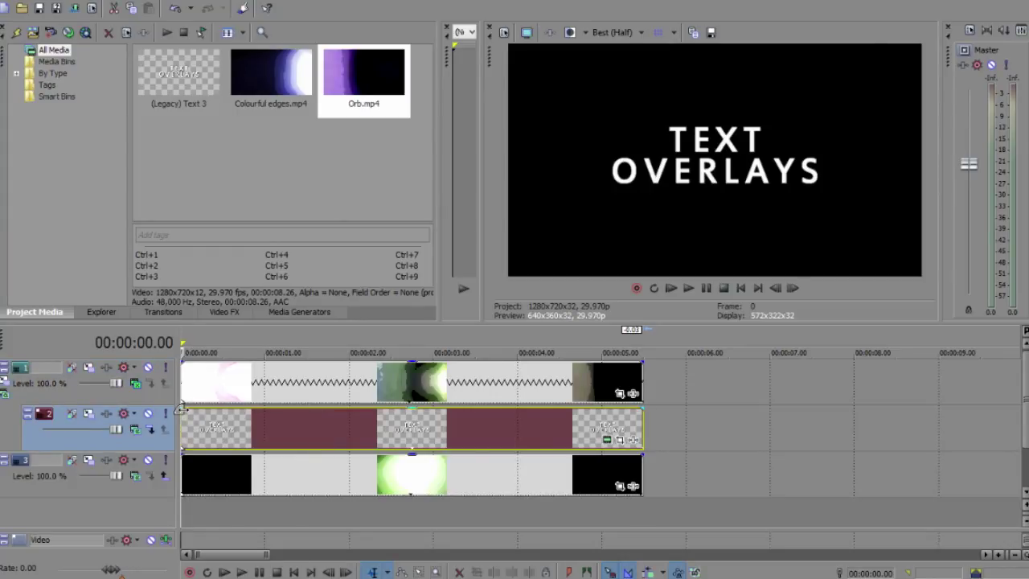
pyautogui.moveTo(183, 410); pyautogui.dragTo(199, 410)
pyautogui.moveTo(641, 408); pyautogui.dragTo(630, 408)
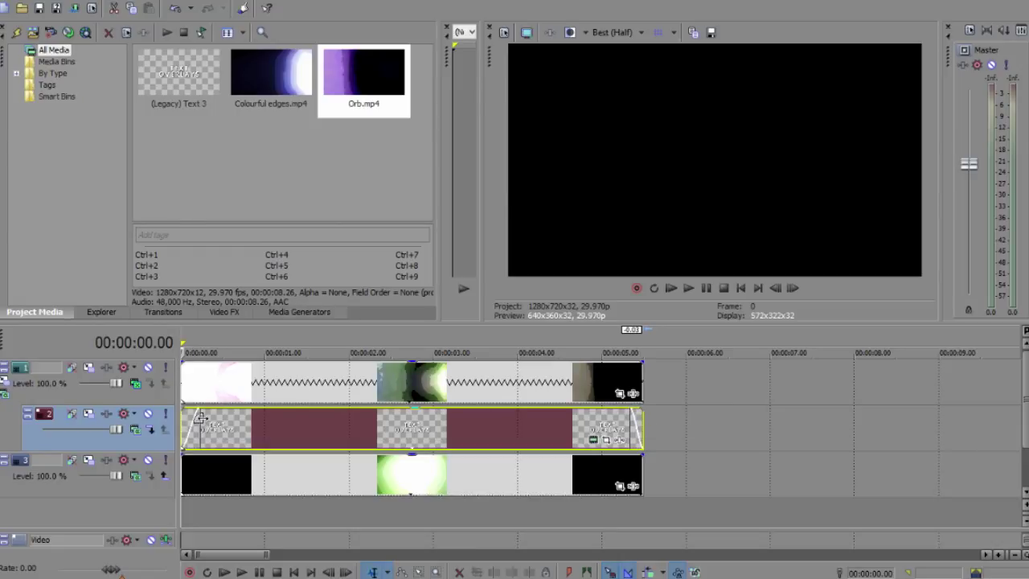
pyautogui.moveTo(201, 412); pyautogui.dragTo(207, 413)
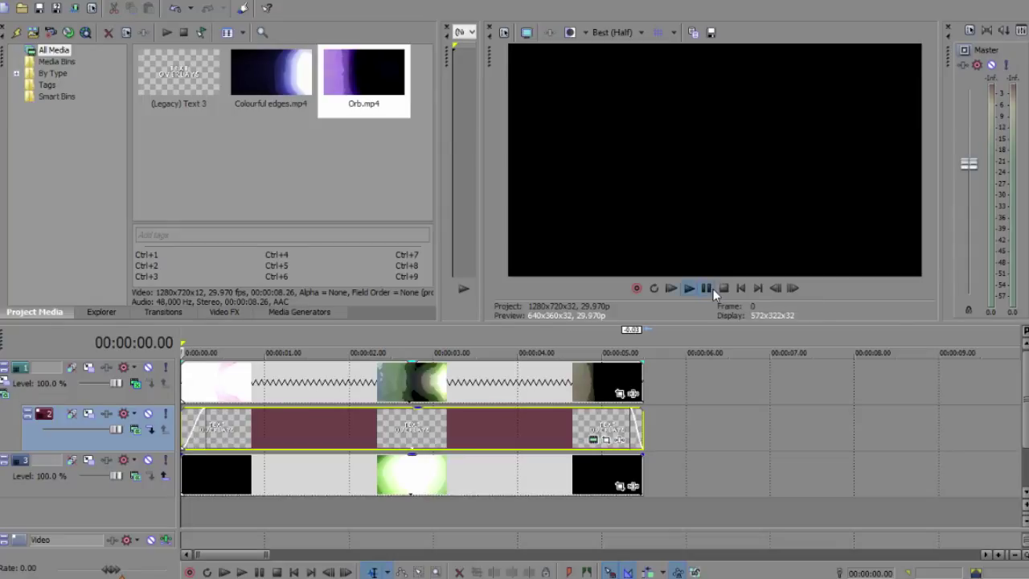
pyautogui.click(712, 290)
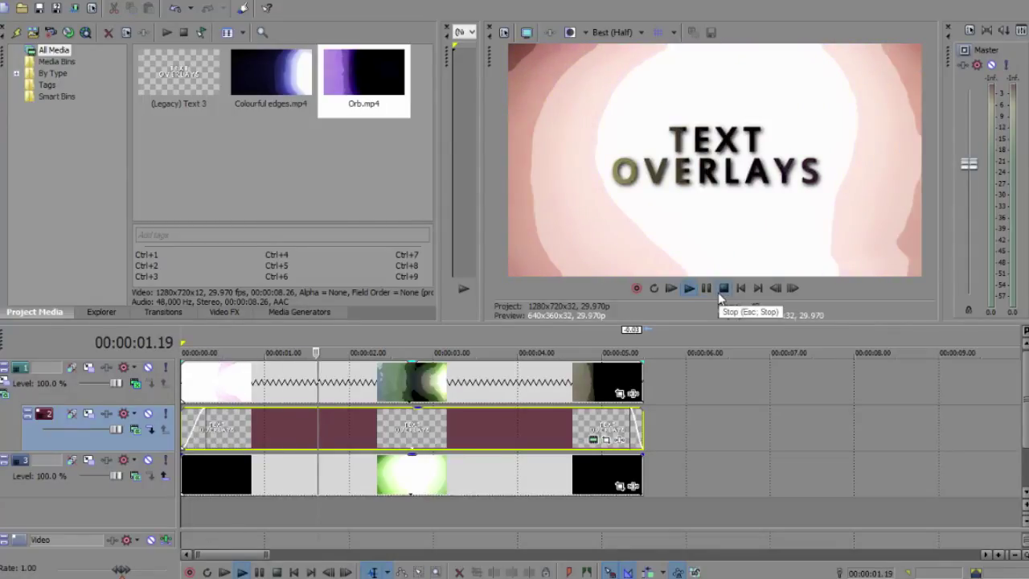
pyautogui.click(720, 297)
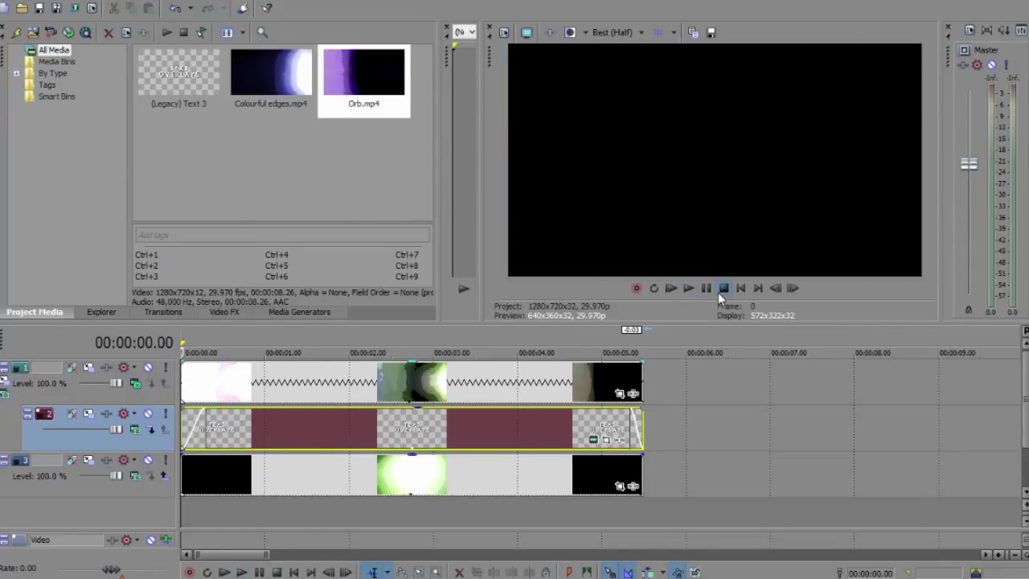
pyautogui.click(410, 348)
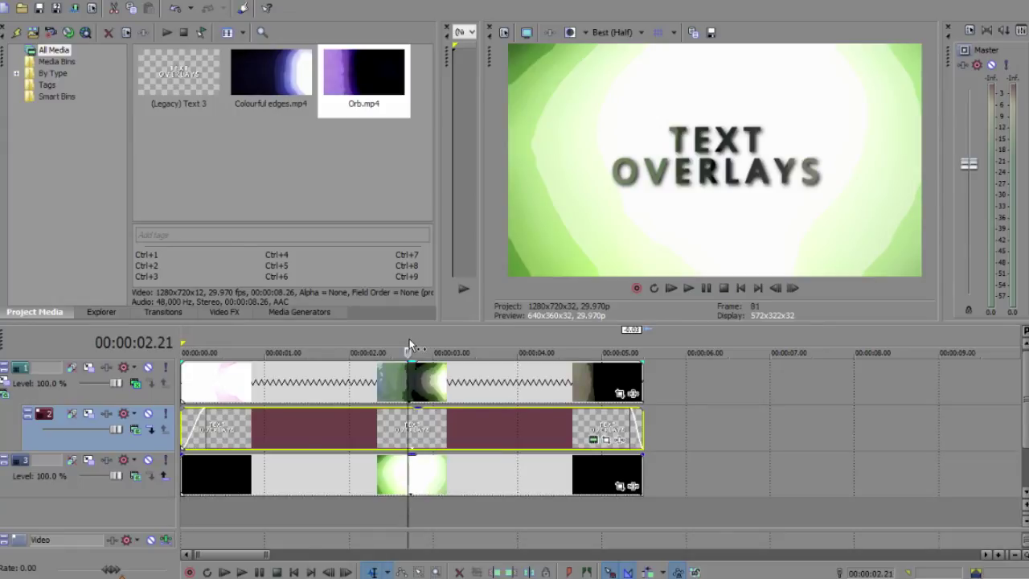